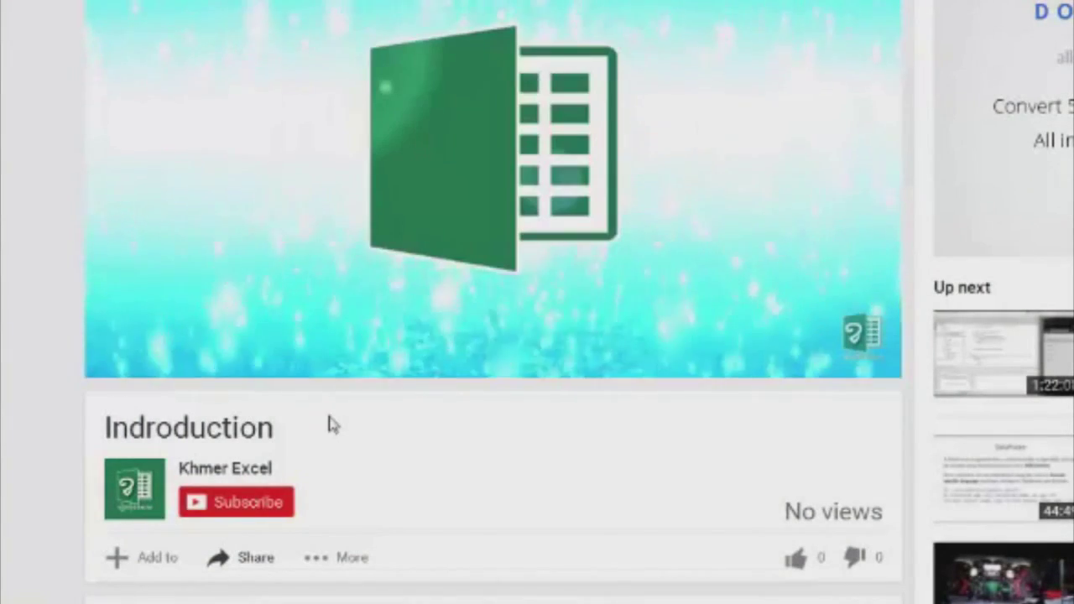
Subscribe to the Khmer Excel channel and follow the practice workbook's download link.
click(238, 505)
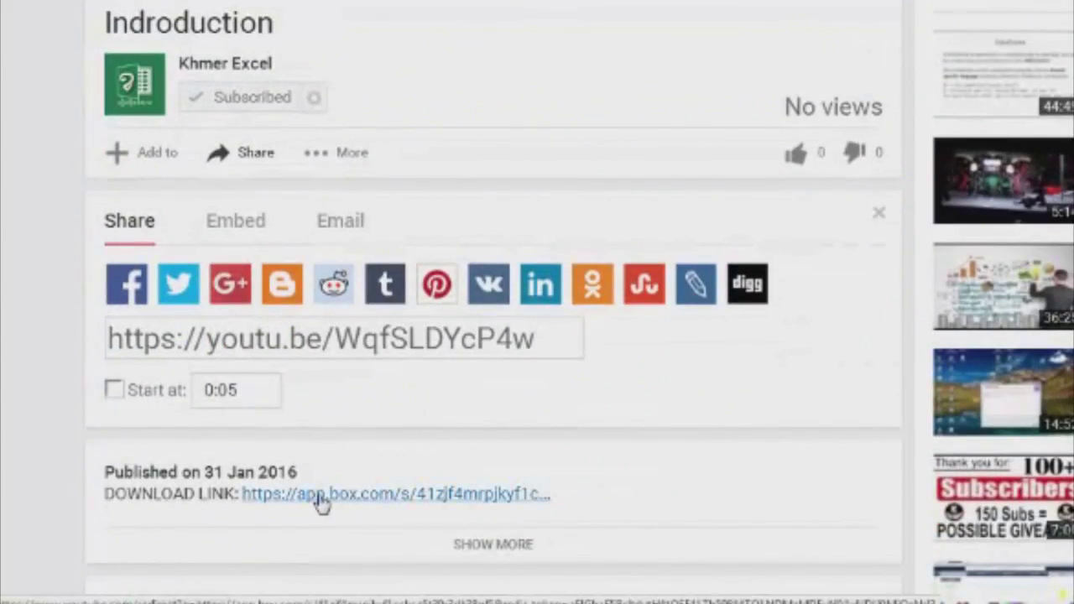
click(319, 502)
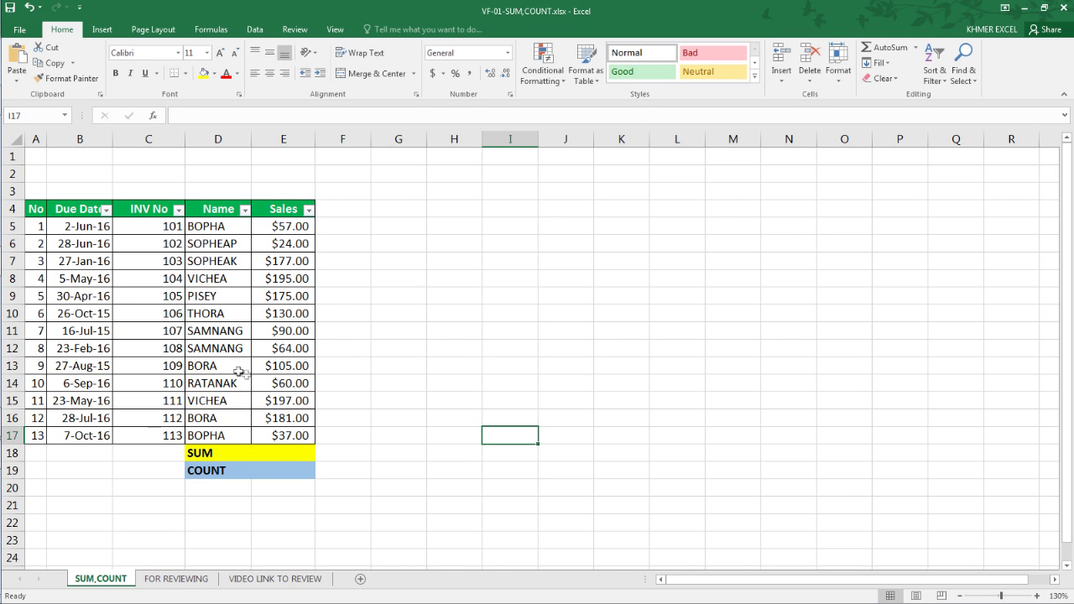
Inspect the SUM label in D18, the COUNT label in D19 and the empty result cell E19.
click(352, 458)
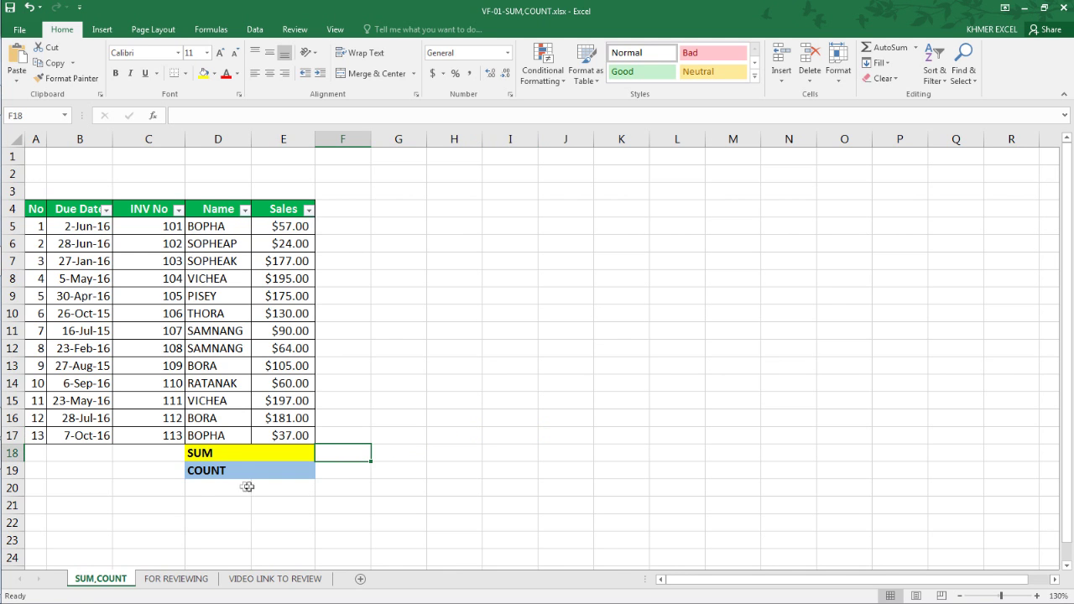
click(216, 456)
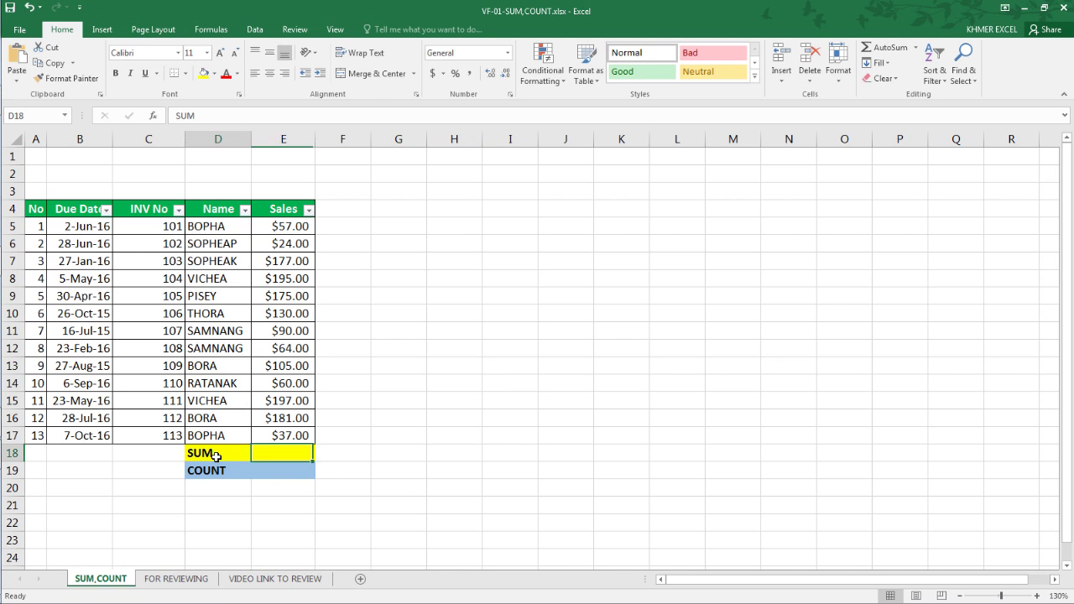
click(238, 478)
click(396, 491)
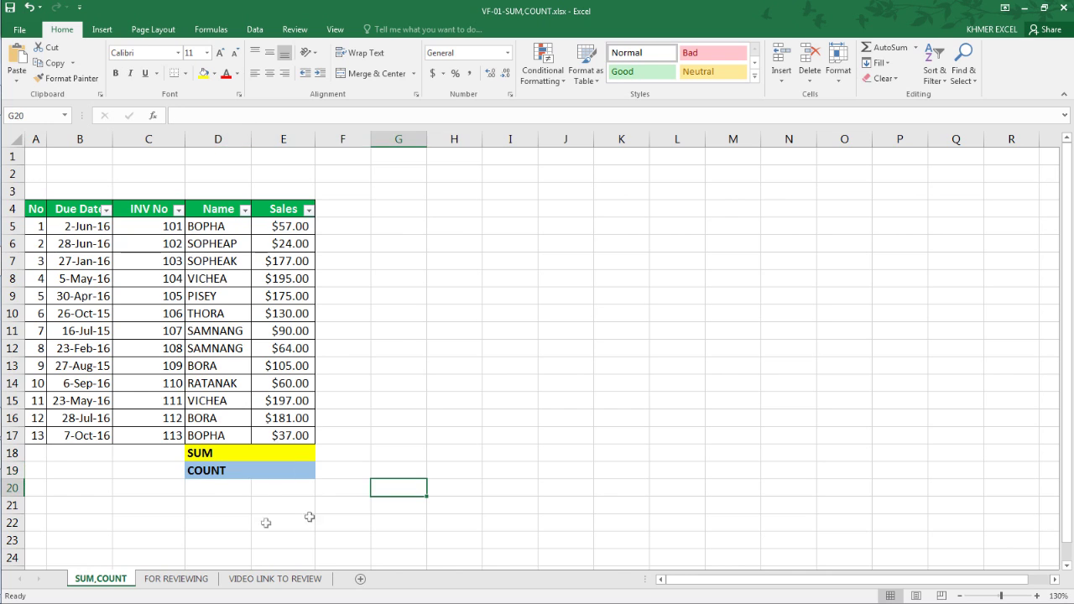
click(216, 456)
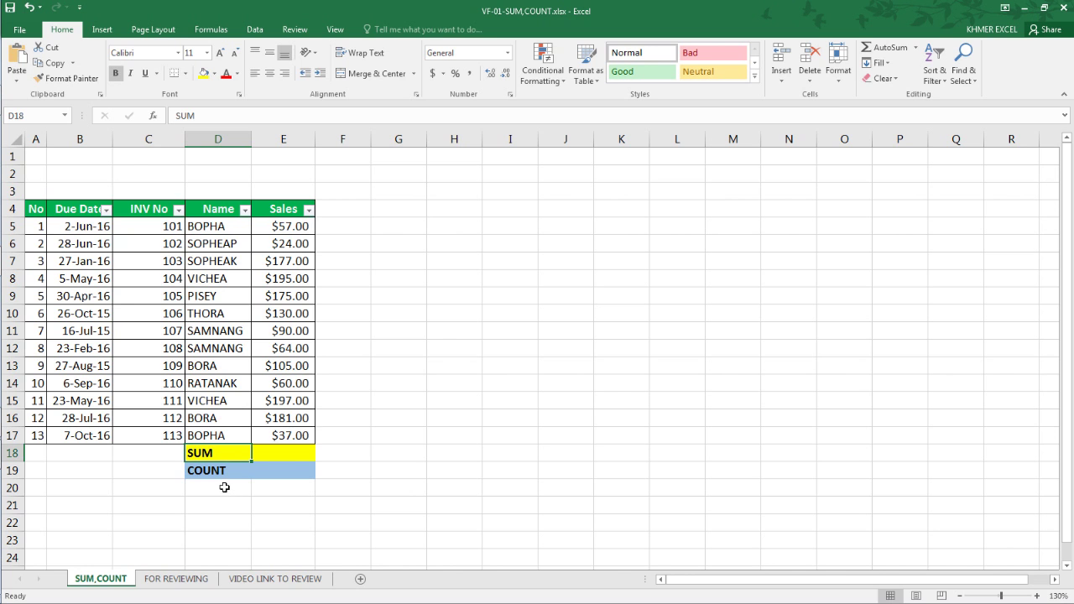
click(211, 474)
click(283, 470)
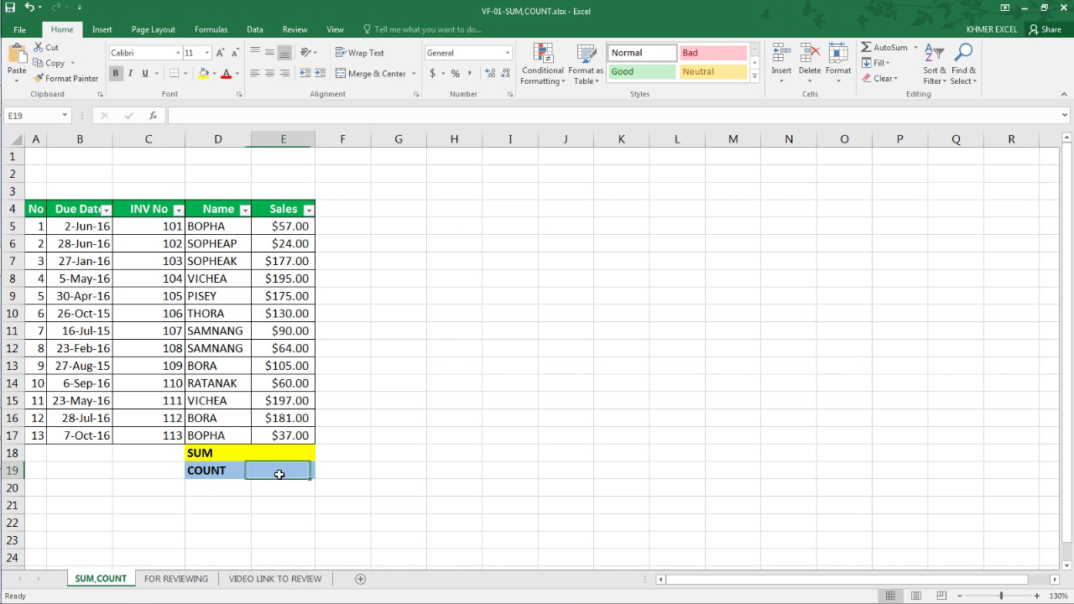
On the FOR REVIEWING sheet, auto-fit column B so the Due Date header fits.
click(141, 579)
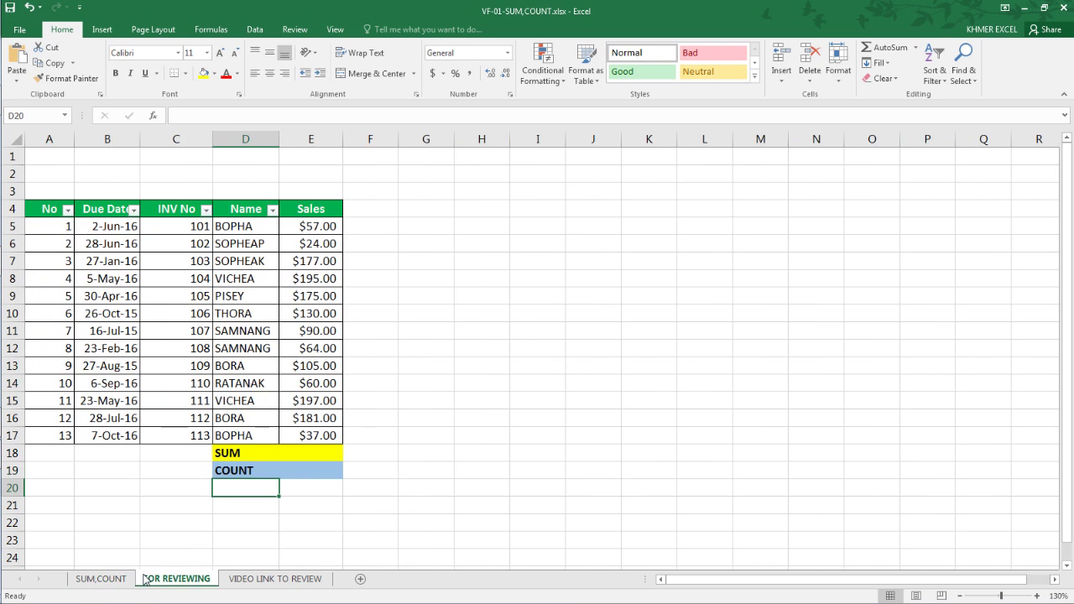
click(441, 454)
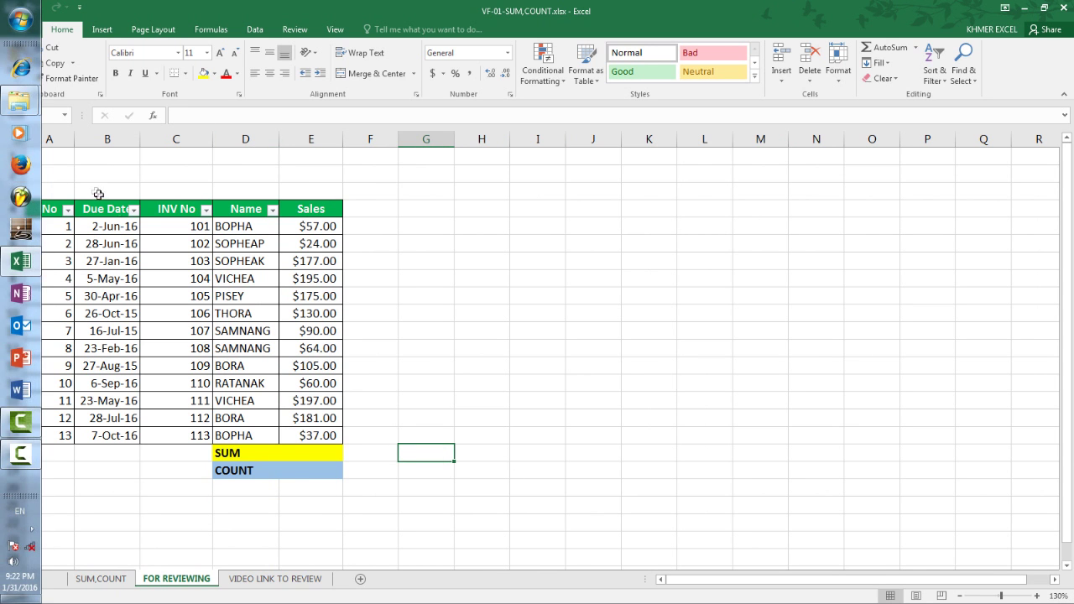
click(134, 174)
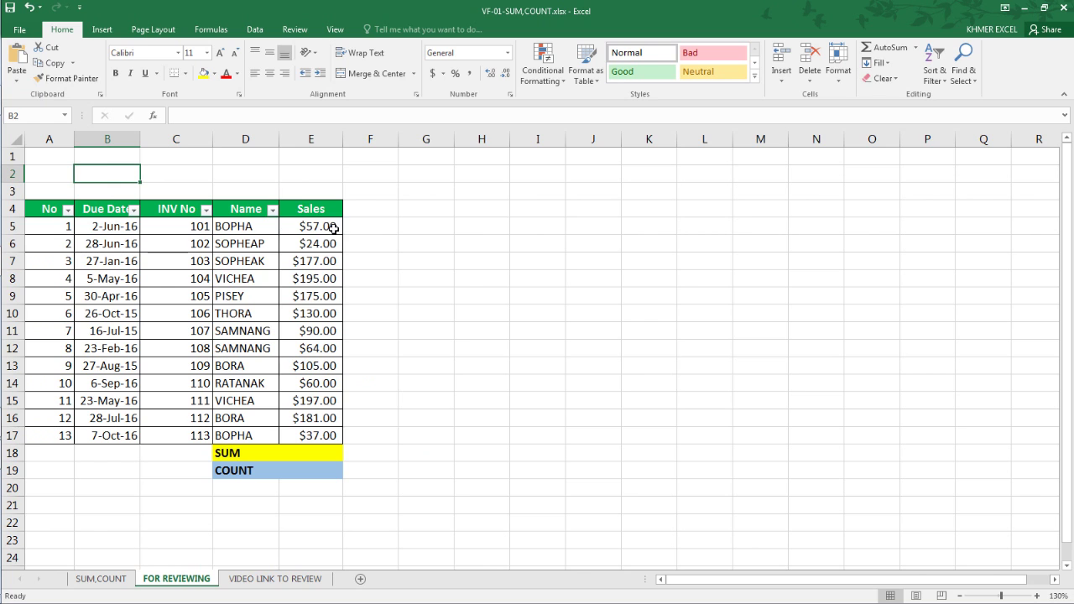
click(186, 224)
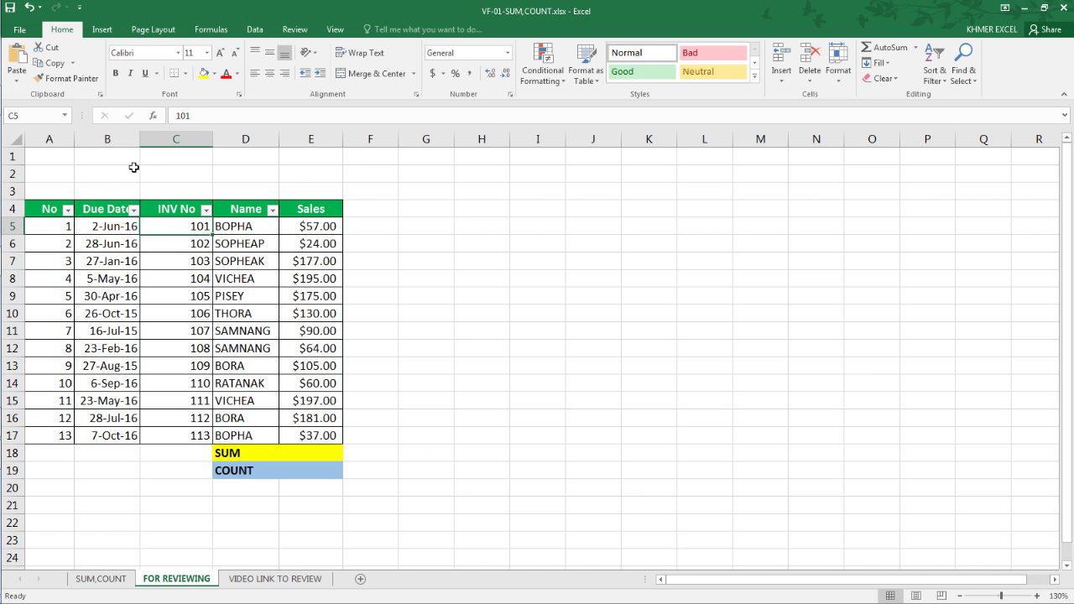
double_click(140, 138)
click(97, 210)
click(107, 229)
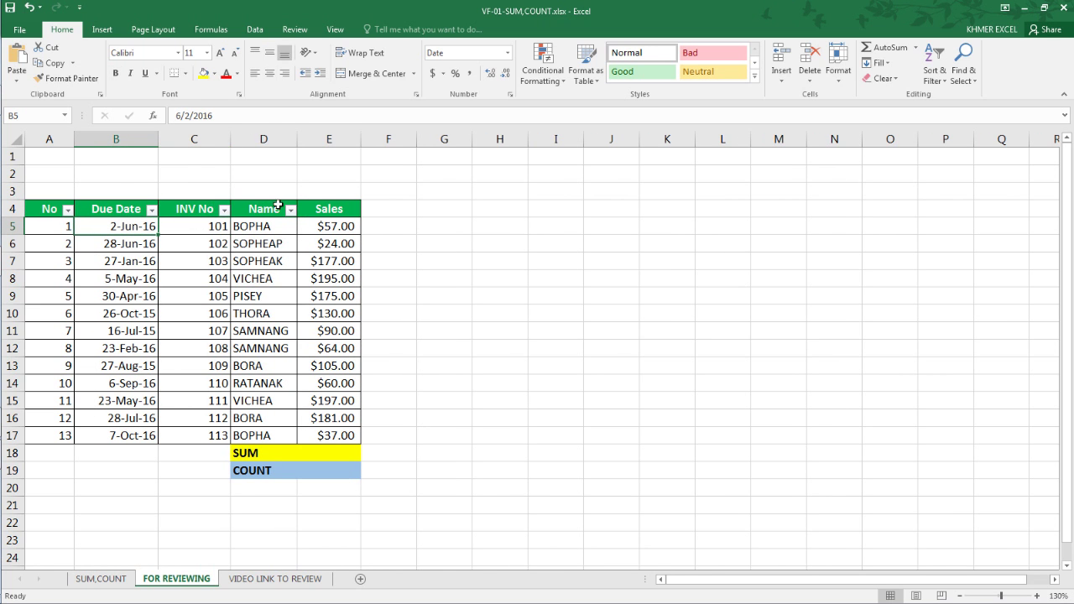
Review the Name and Sales columns and the SUM/COUNT labels, then begin a formula in G4.
drag(278, 205, 280, 285)
click(327, 215)
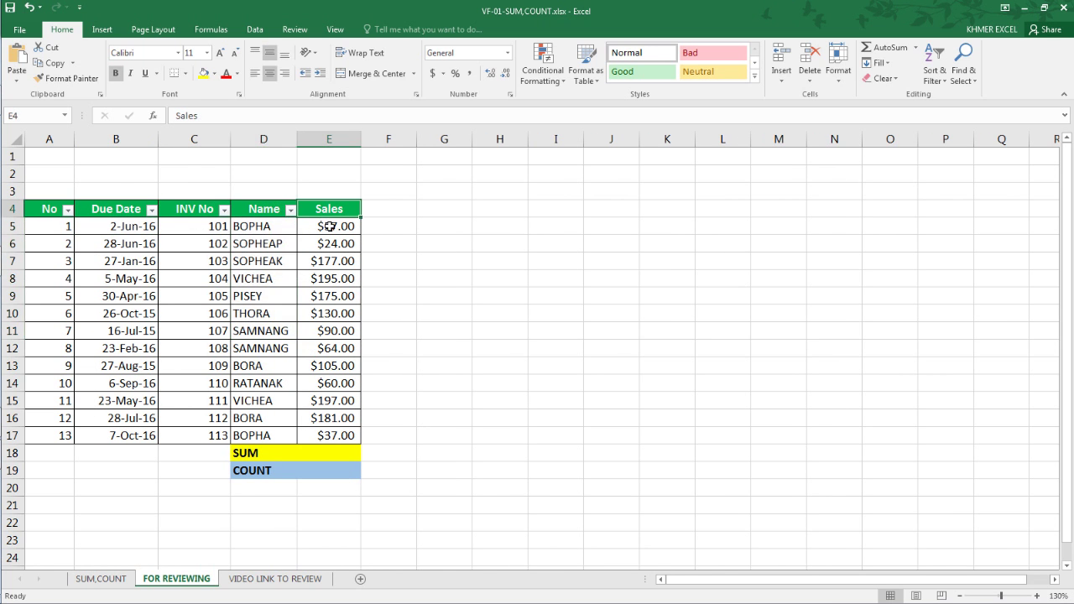
drag(330, 225, 344, 347)
click(469, 347)
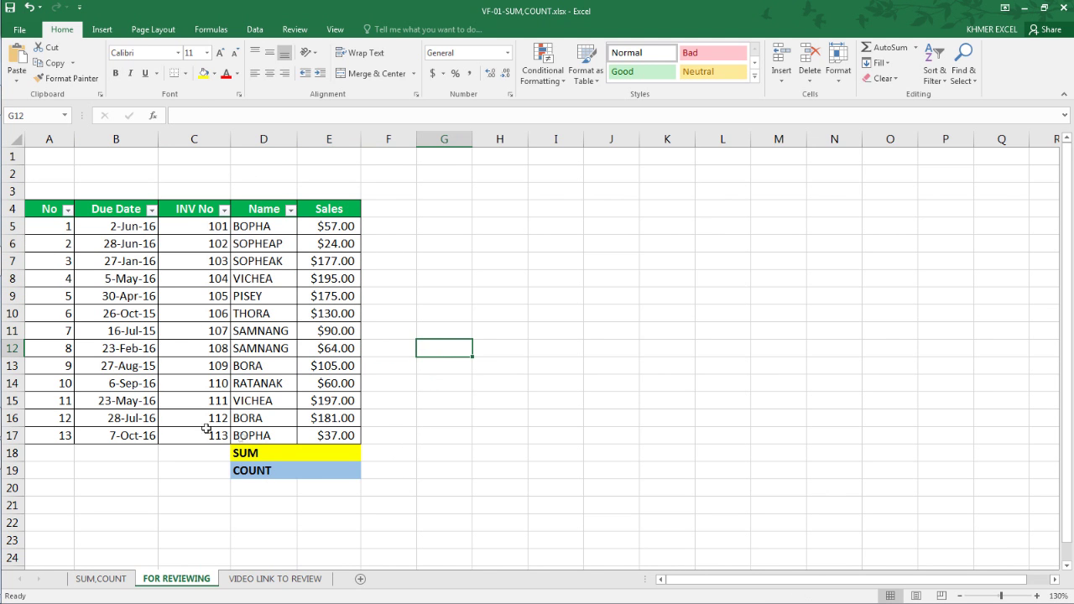
click(269, 453)
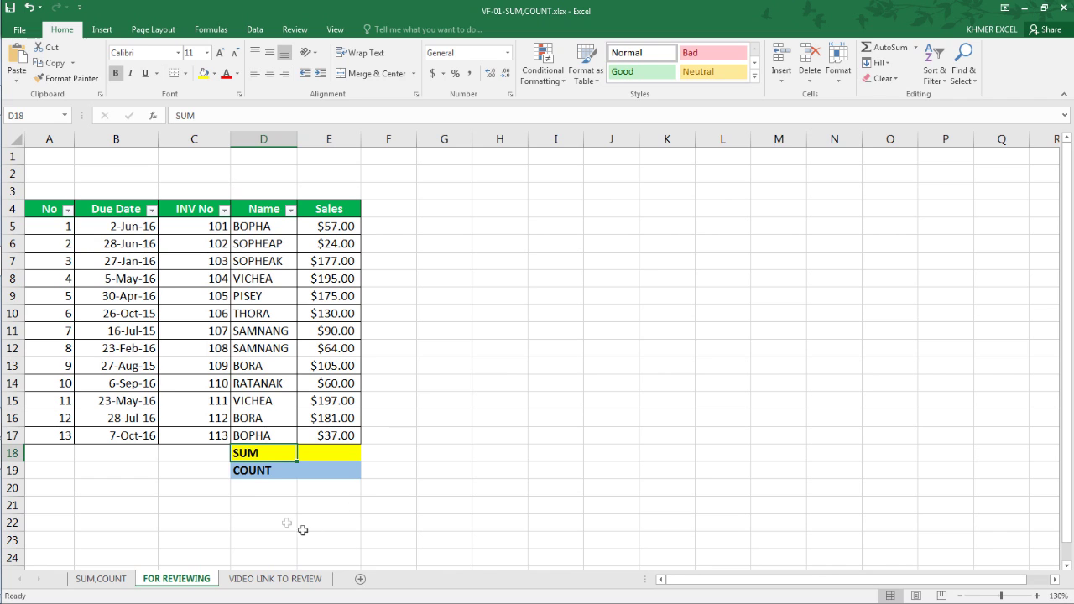
click(238, 475)
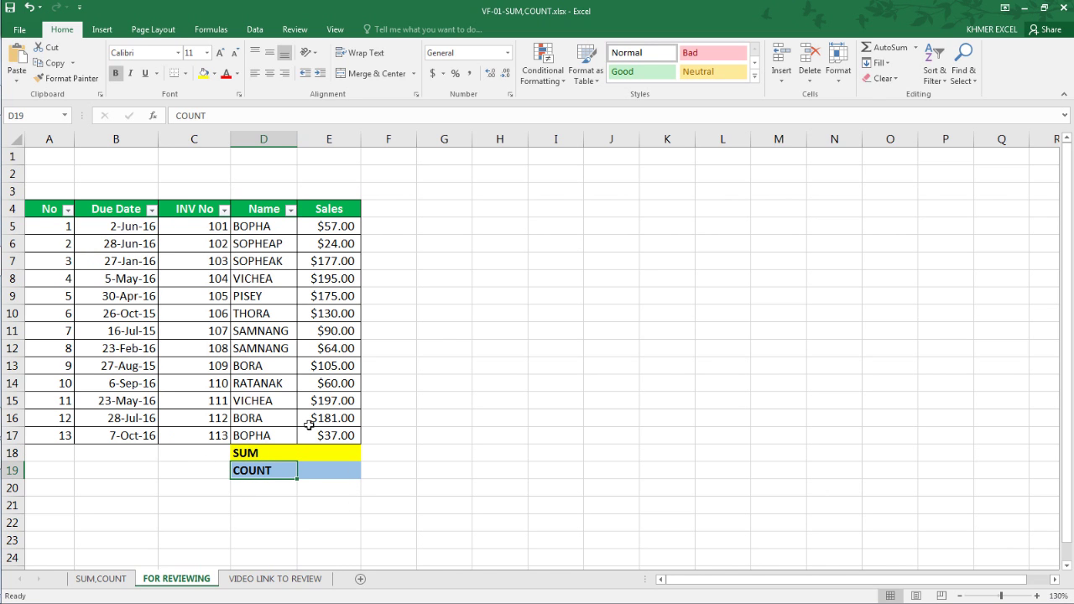
click(459, 211)
text(=2+)
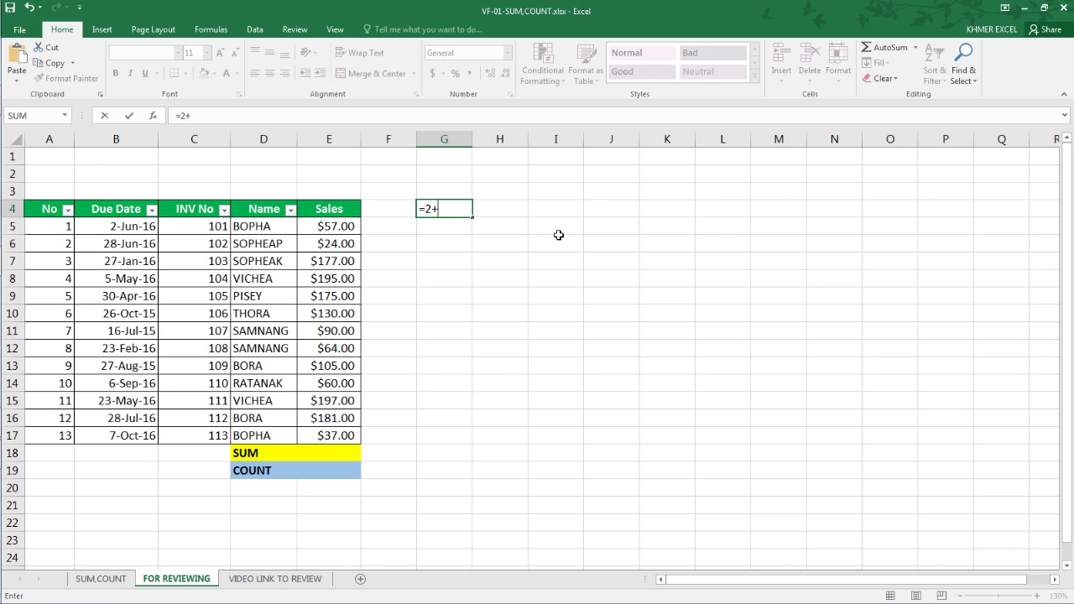
Commit =2+4 in G4 so it shows 6, then select cell G1.
key(Return)
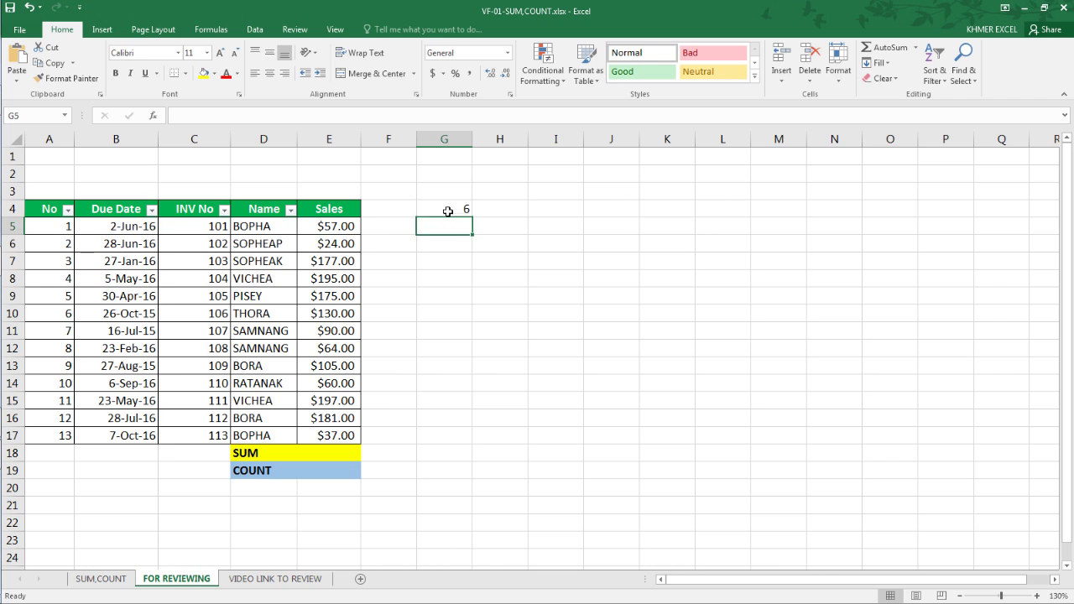
click(448, 211)
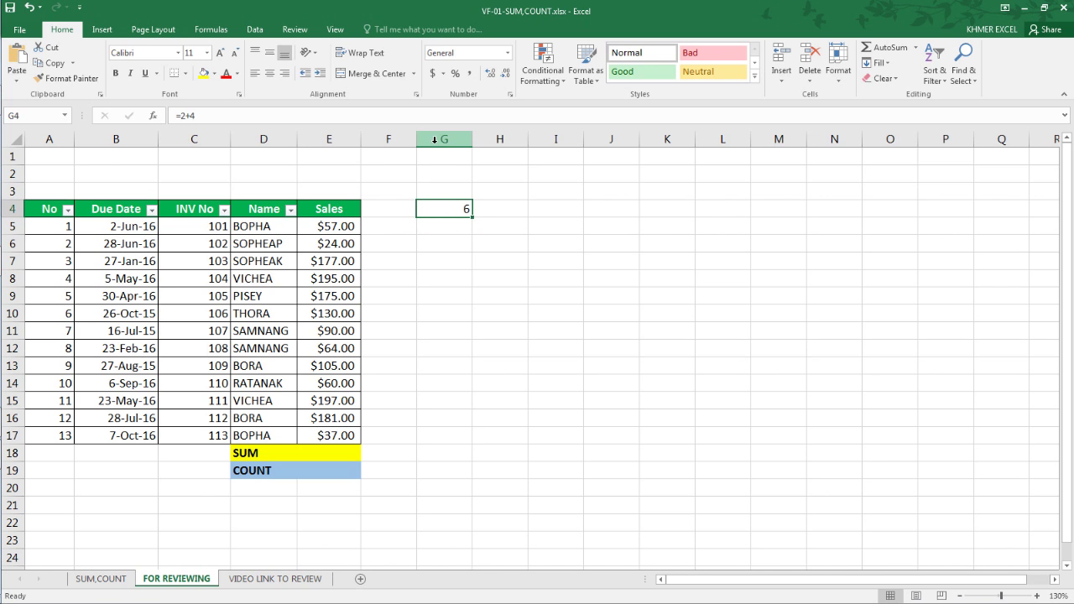
click(443, 157)
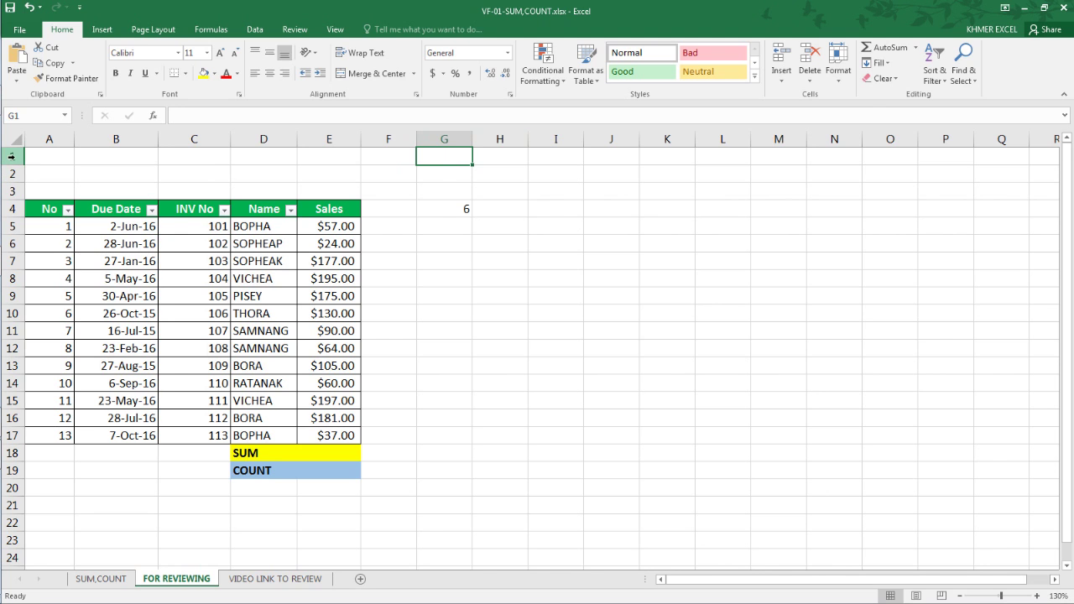
click(444, 138)
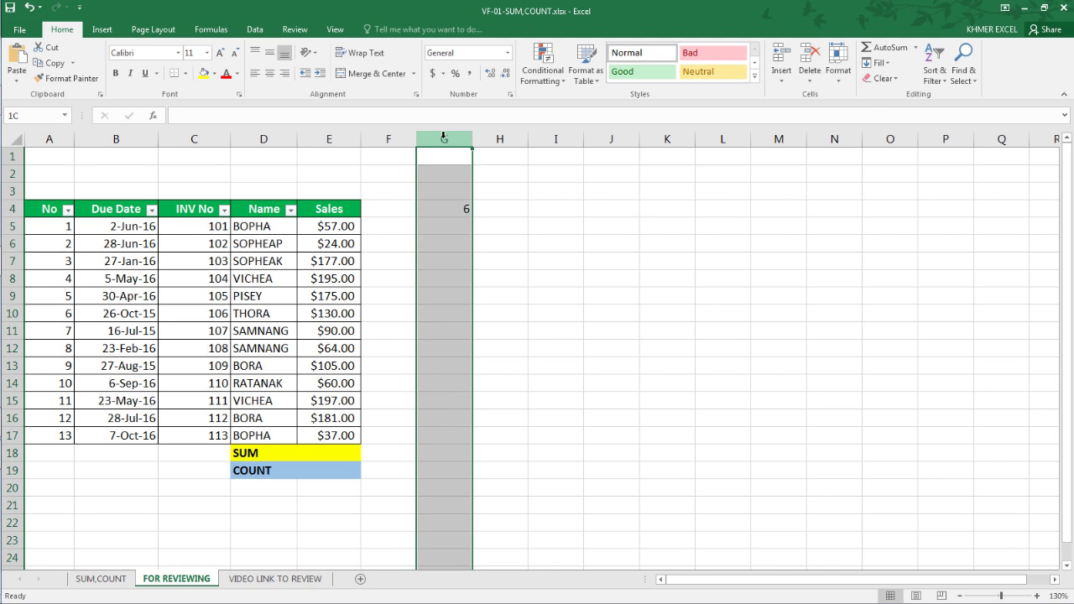
ctrl+click(14, 157)
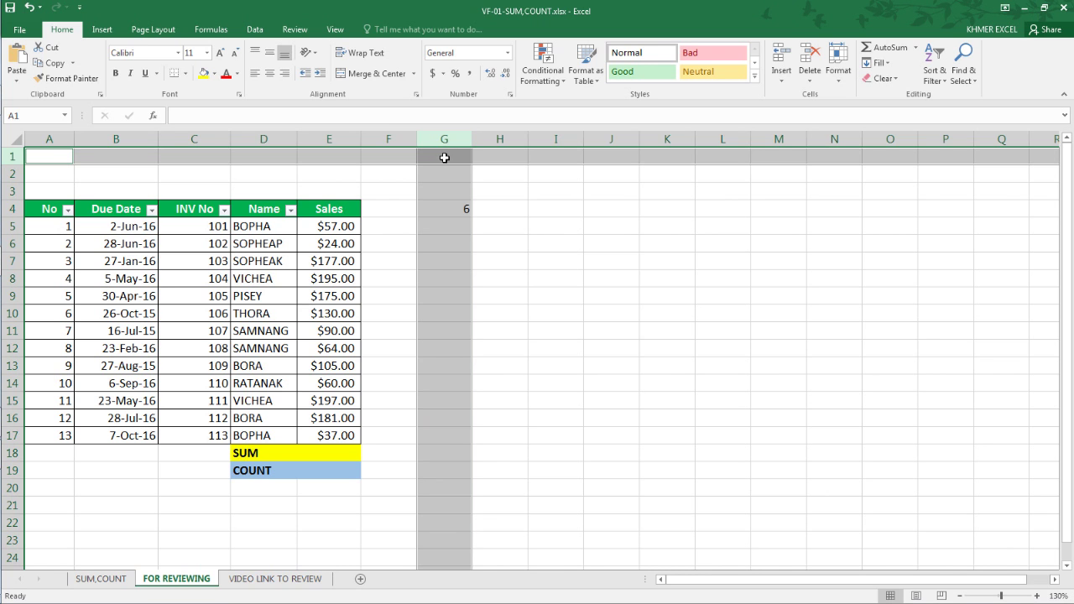
click(444, 158)
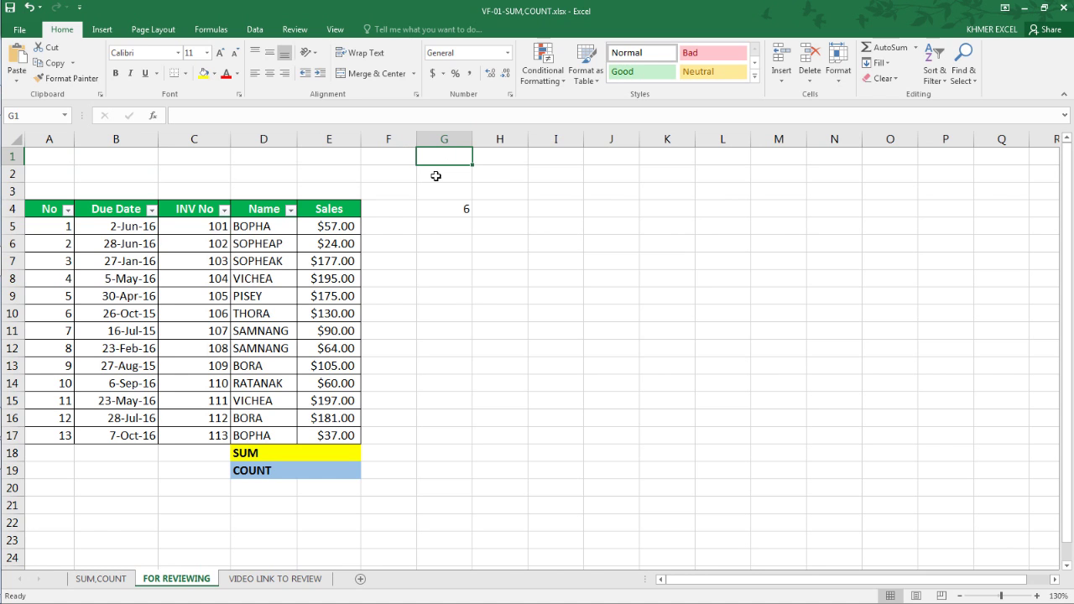
Enter the values 2 in G1 and 4 in G2.
text(2)
key(Return)
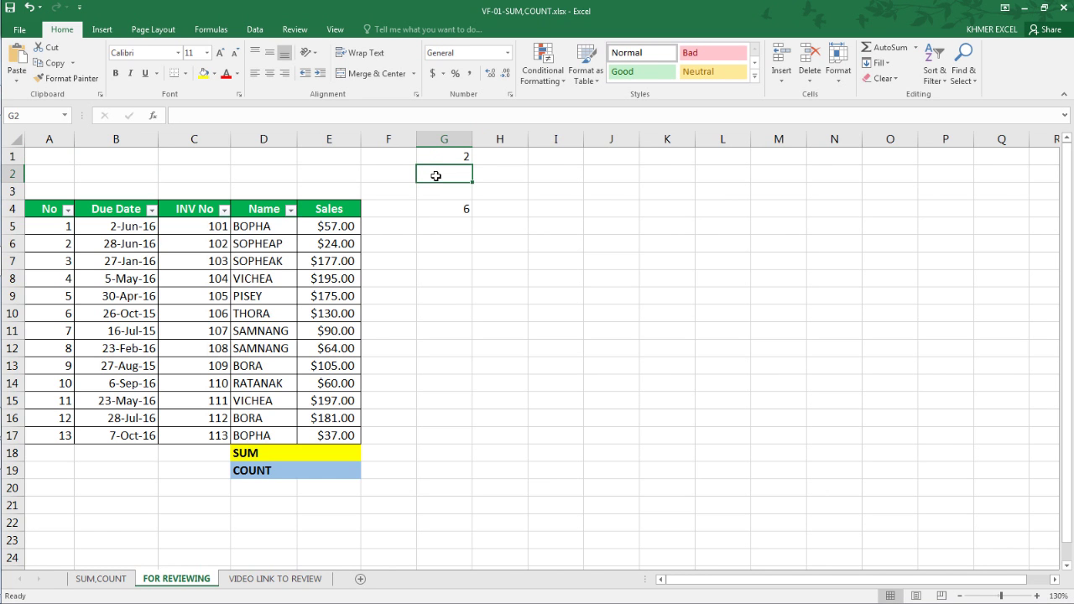
text(4)
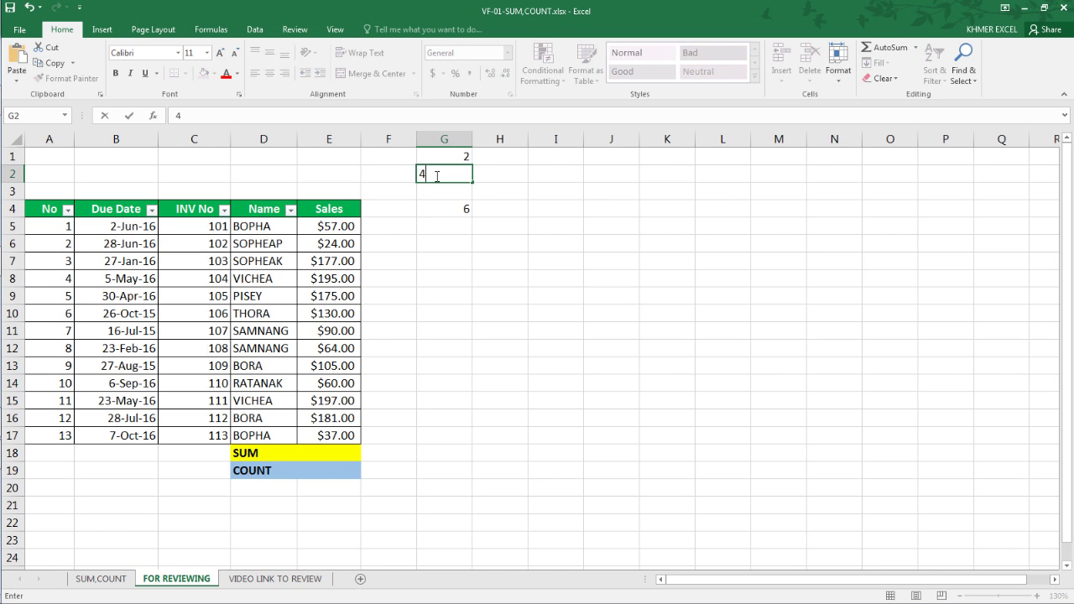
key(Return)
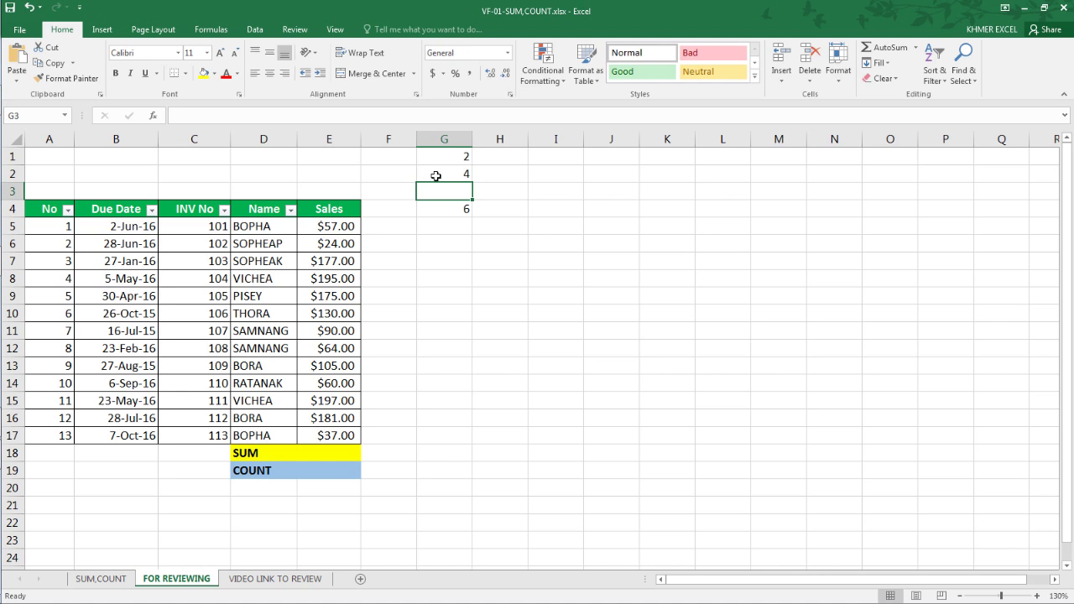
Build =G1+G2 in G3 with arrow-key references so it displays 6.
key(Up)
key(Up)
key(Down)
key(Down)
text(=)
key(Up)
key(Up)
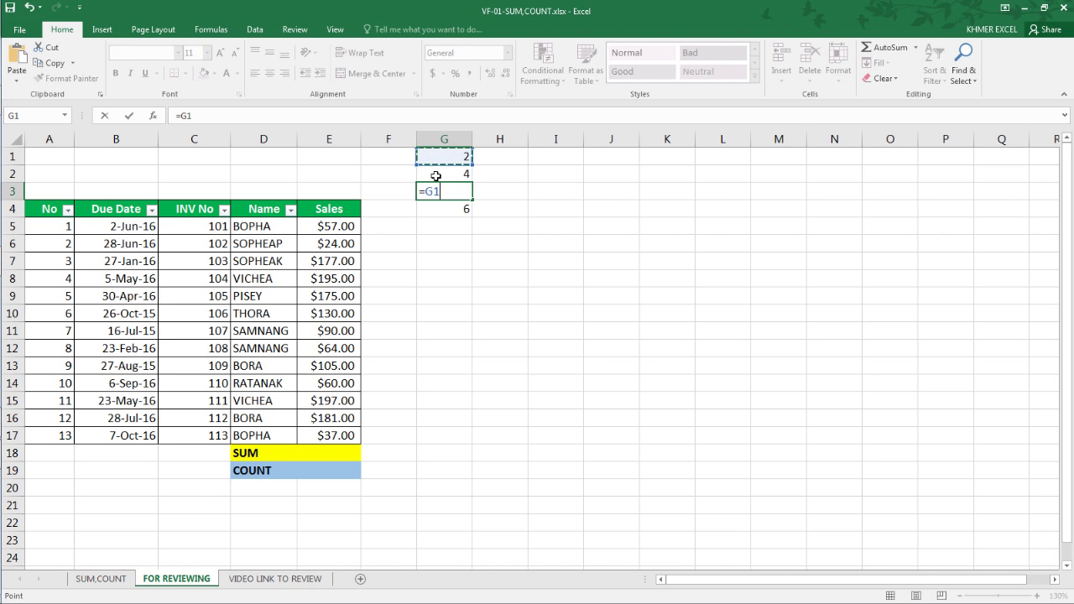
text(+)
key(Up)
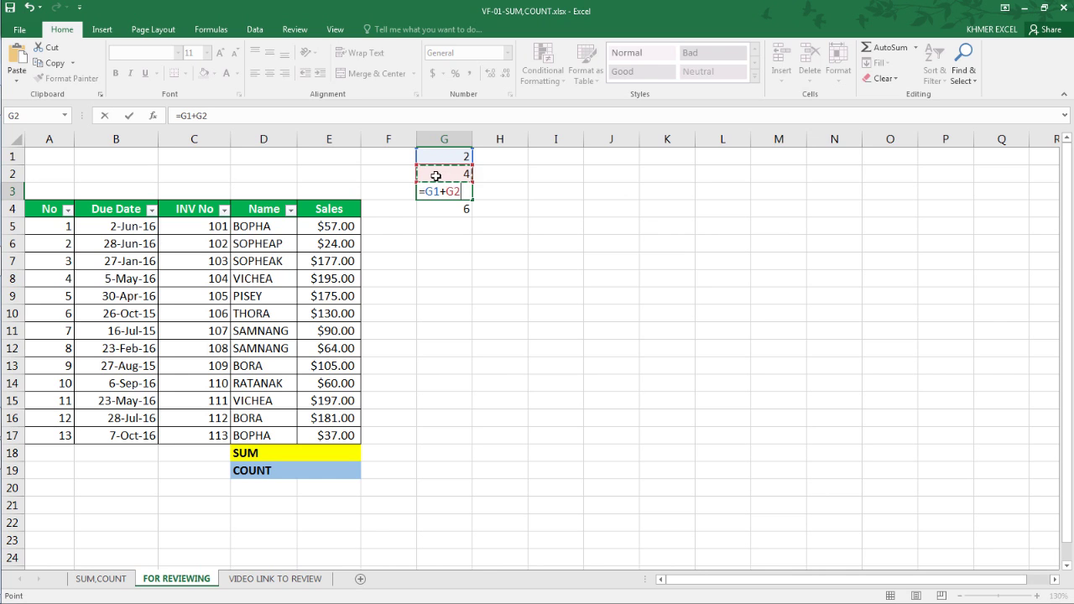
key(Return)
key(Up)
key(Right)
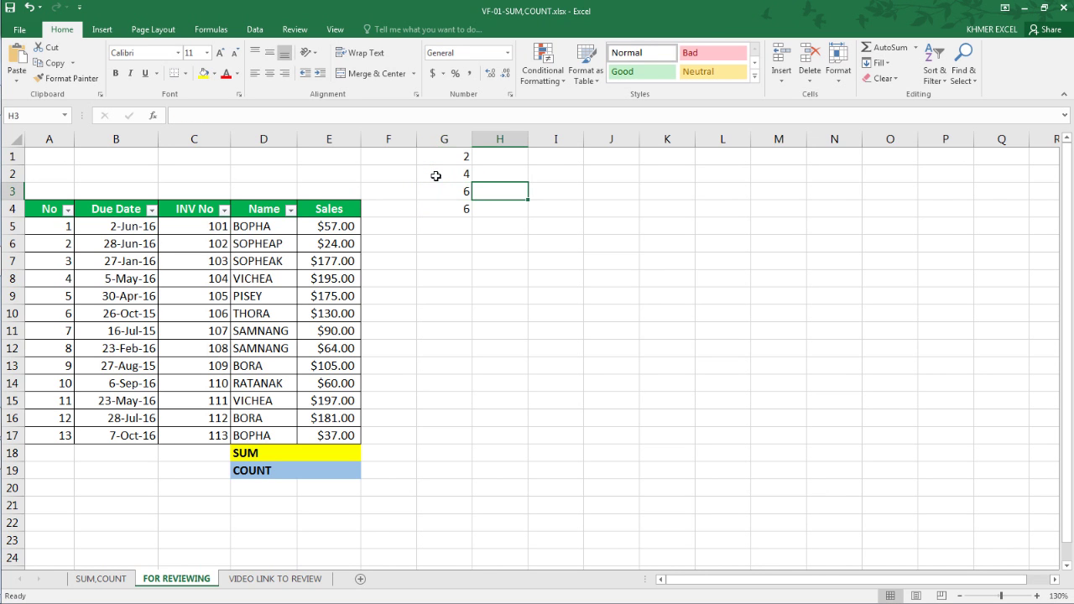
text(=)
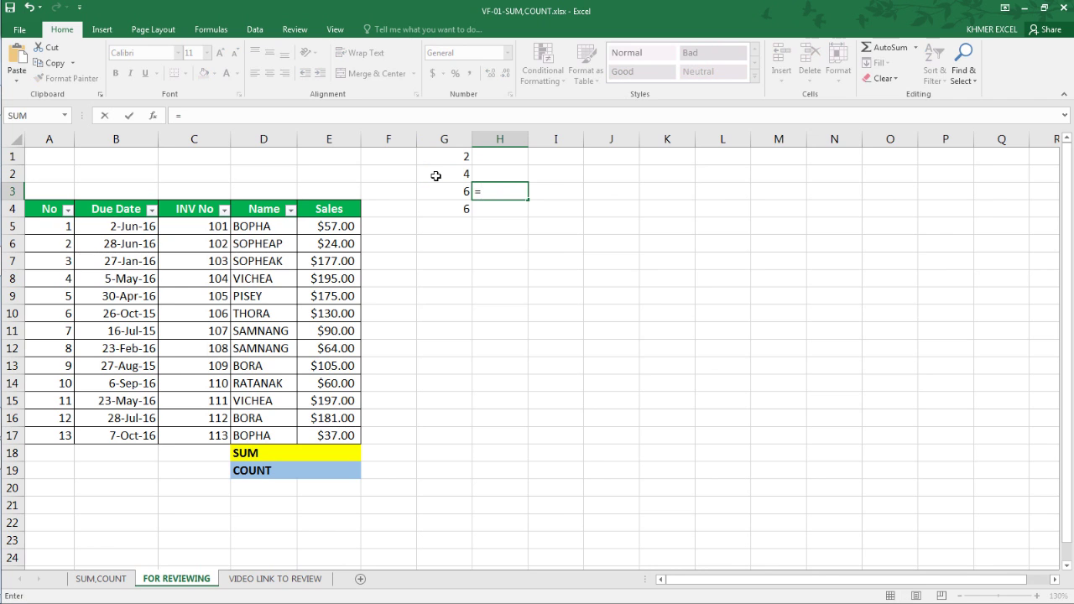
click(437, 175)
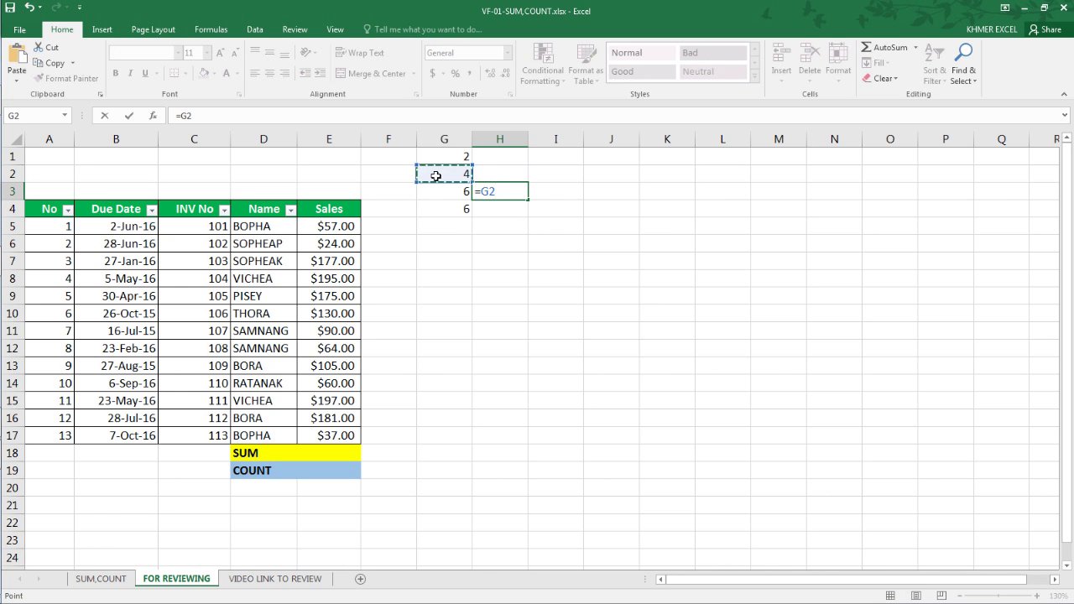
text(-)
key(Up)
key(Up)
key(Left)
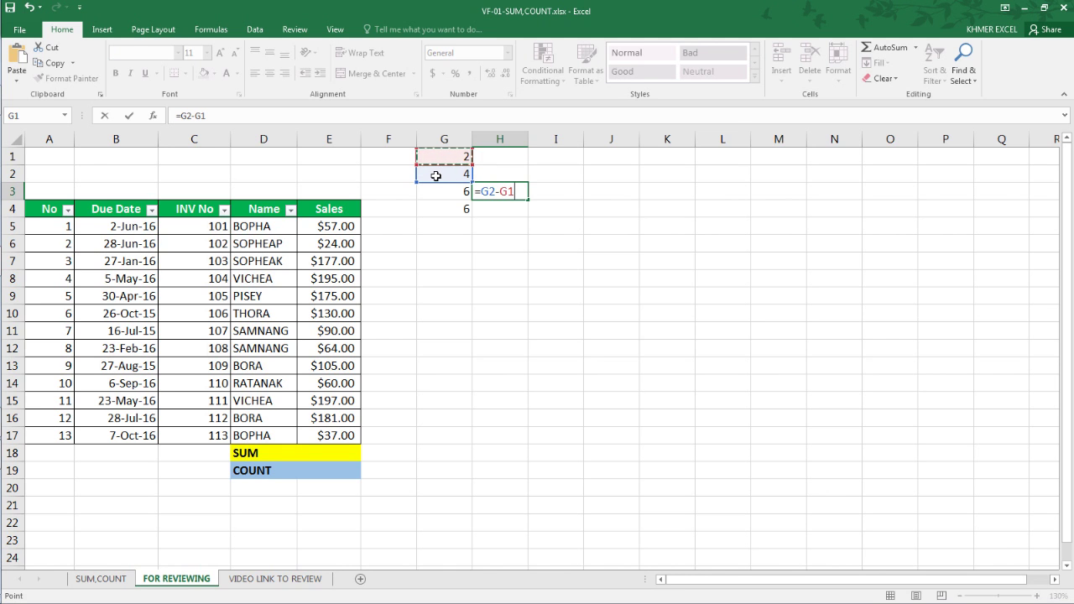
key(Return)
key(Up)
key(Delete)
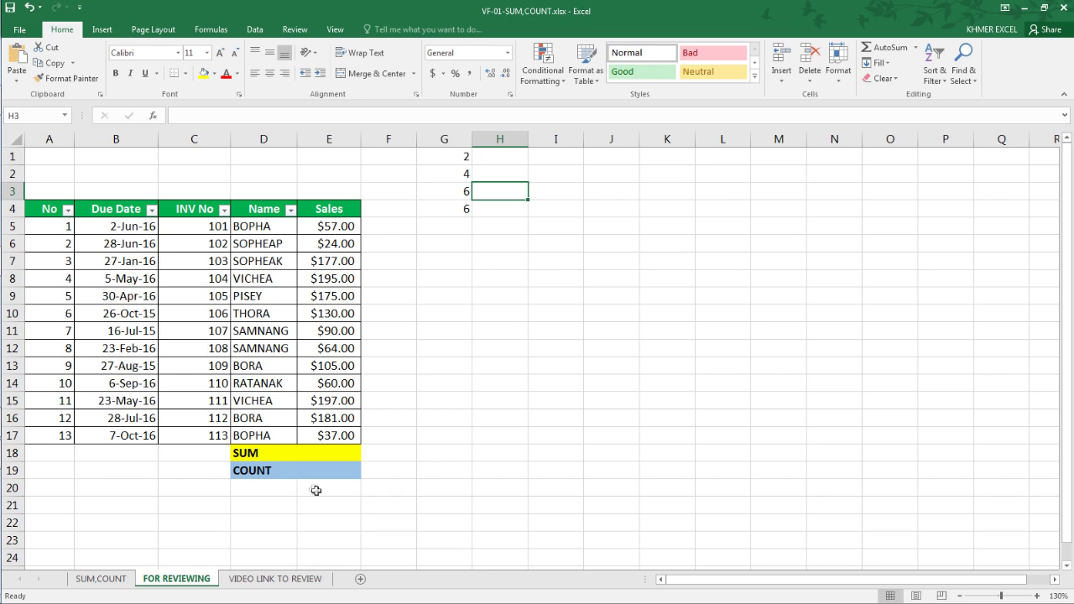
click(262, 458)
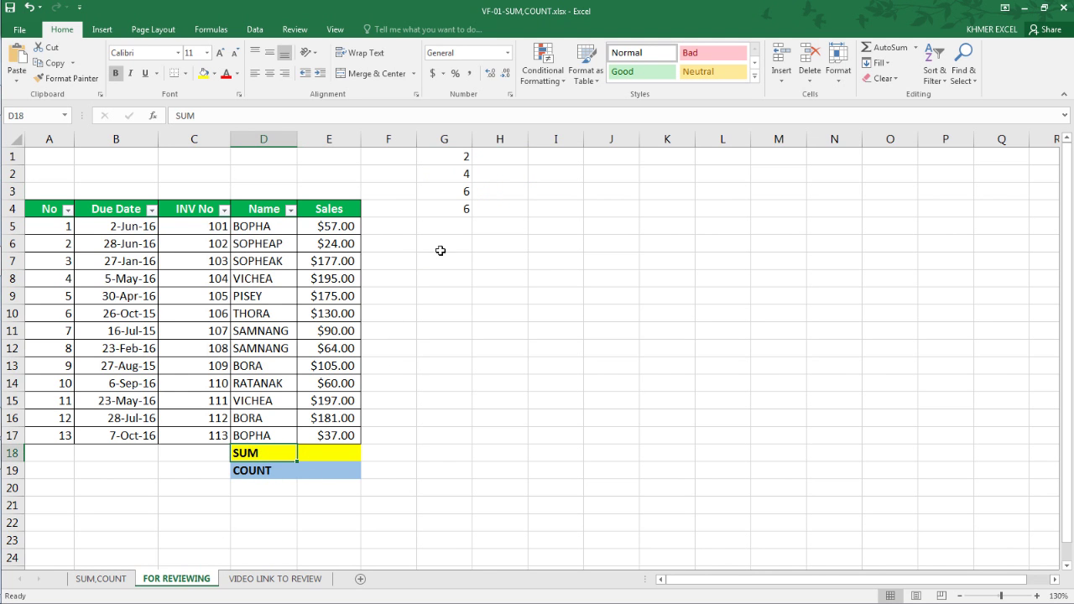
Enter =SUM(G1:G2) in G5 to show 6, then widen column E.
click(455, 229)
text(=)
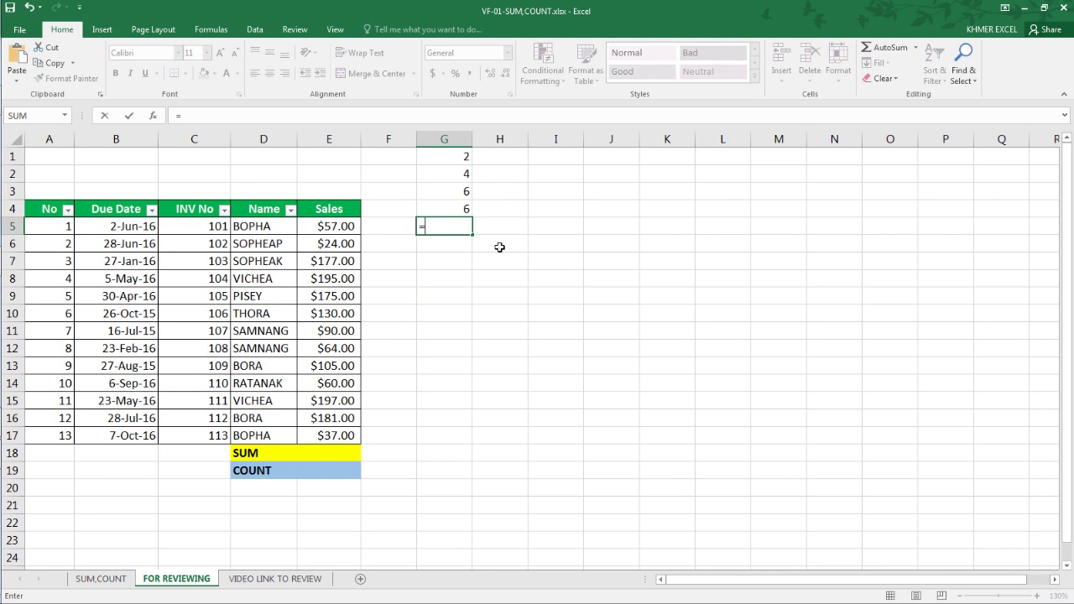
text(sum()
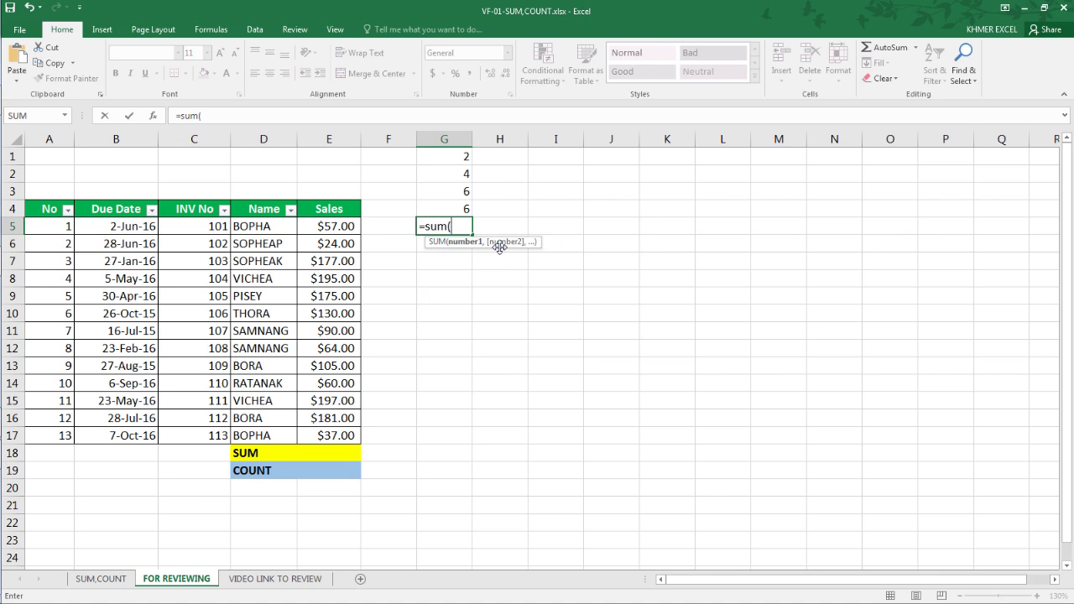
click(463, 157)
drag(463, 157, 461, 183)
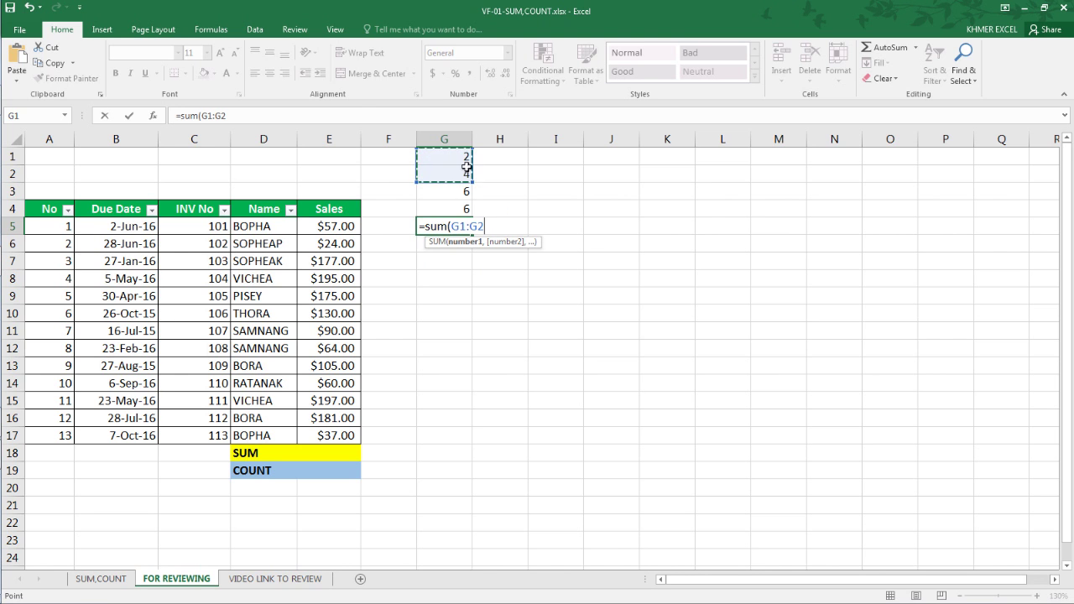
text())
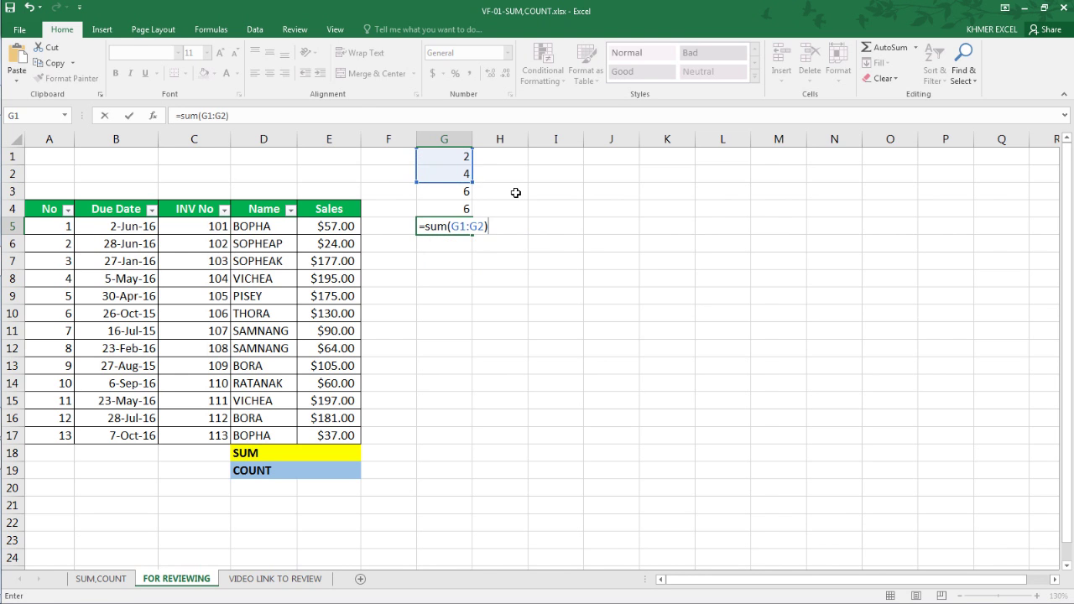
key(Return)
click(465, 225)
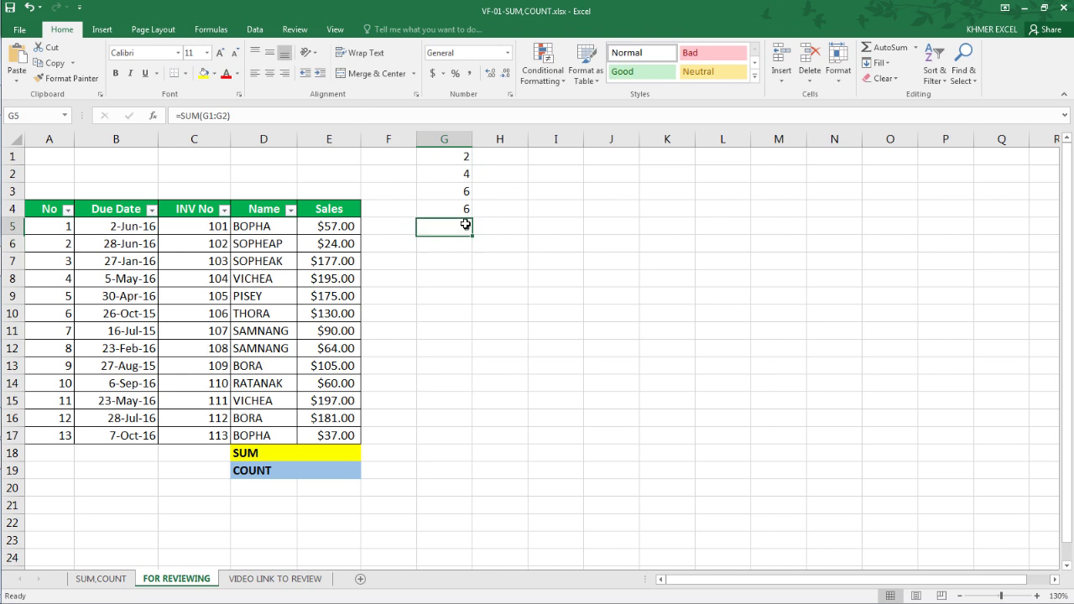
click(532, 406)
drag(362, 140, 373, 140)
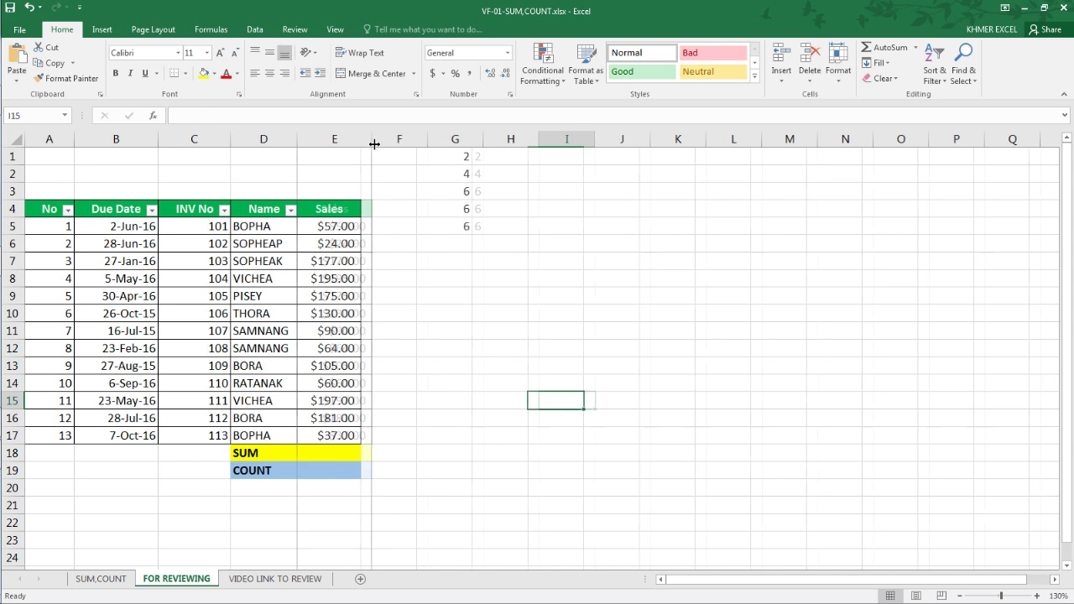
Enter =SUM(E5:E17) in E18 so the sales total reads $1,492.00.
click(336, 453)
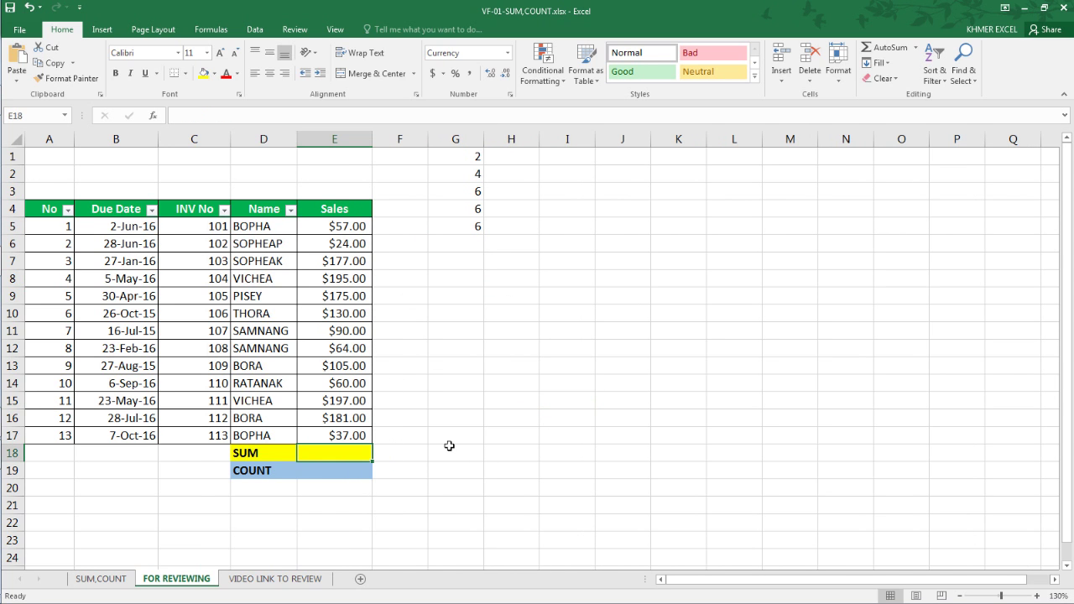
text(=s)
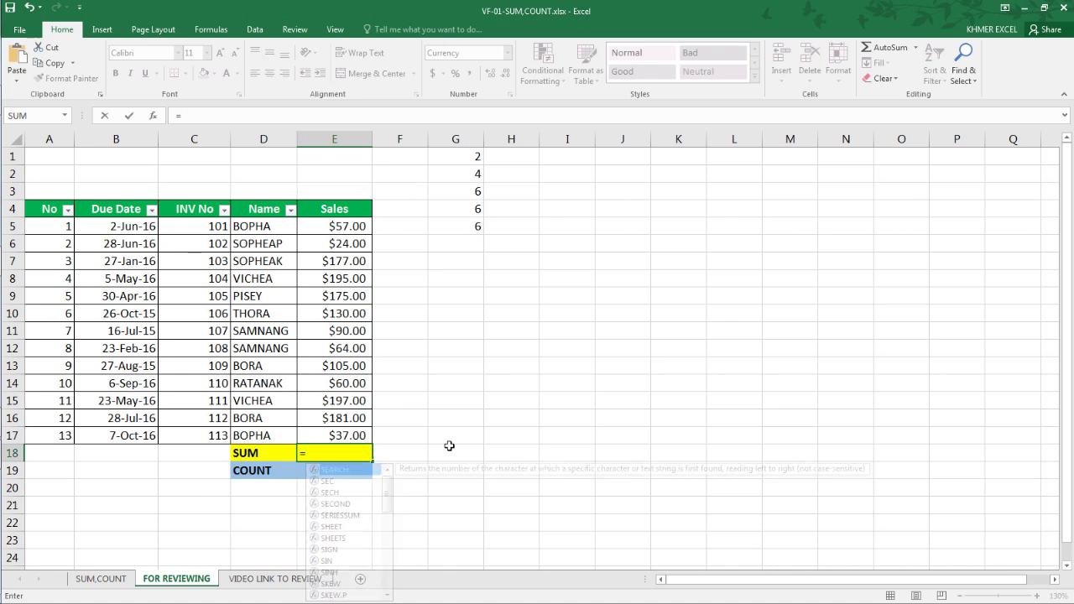
text(um)
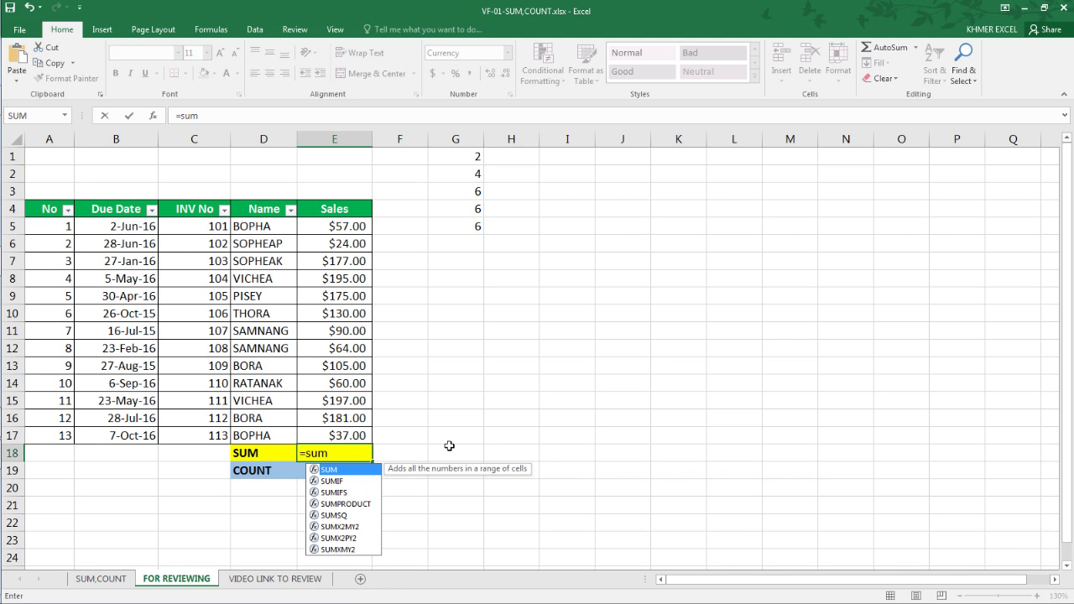
text(()
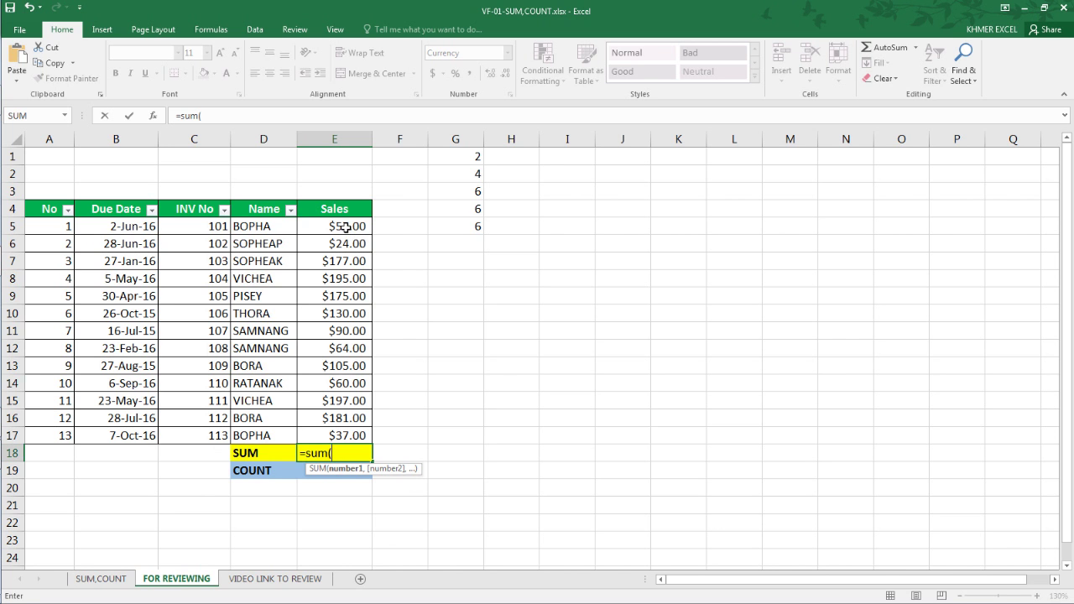
drag(344, 226, 344, 438)
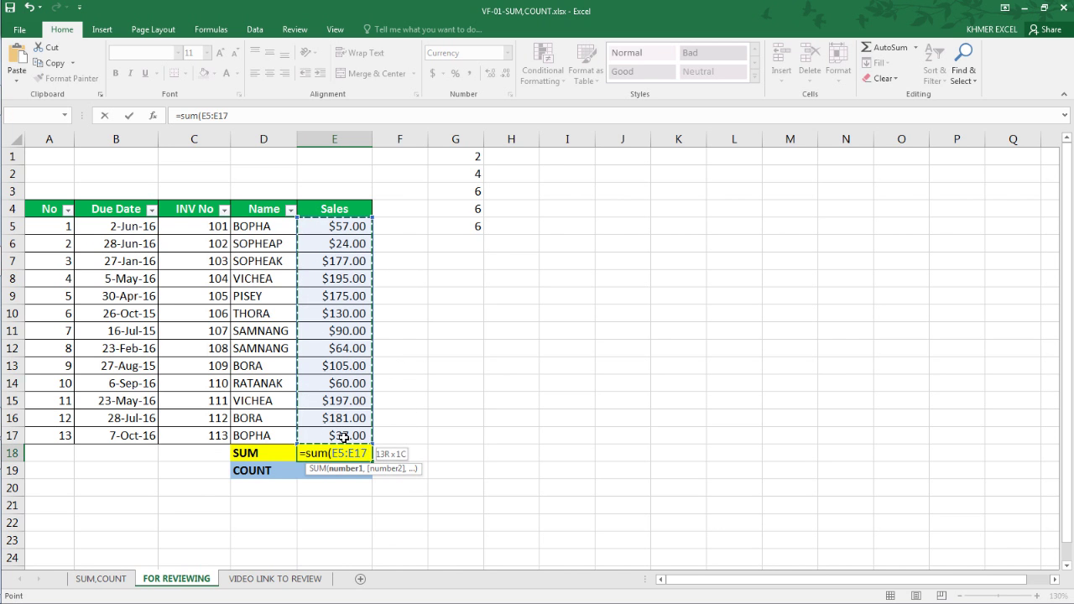
text())
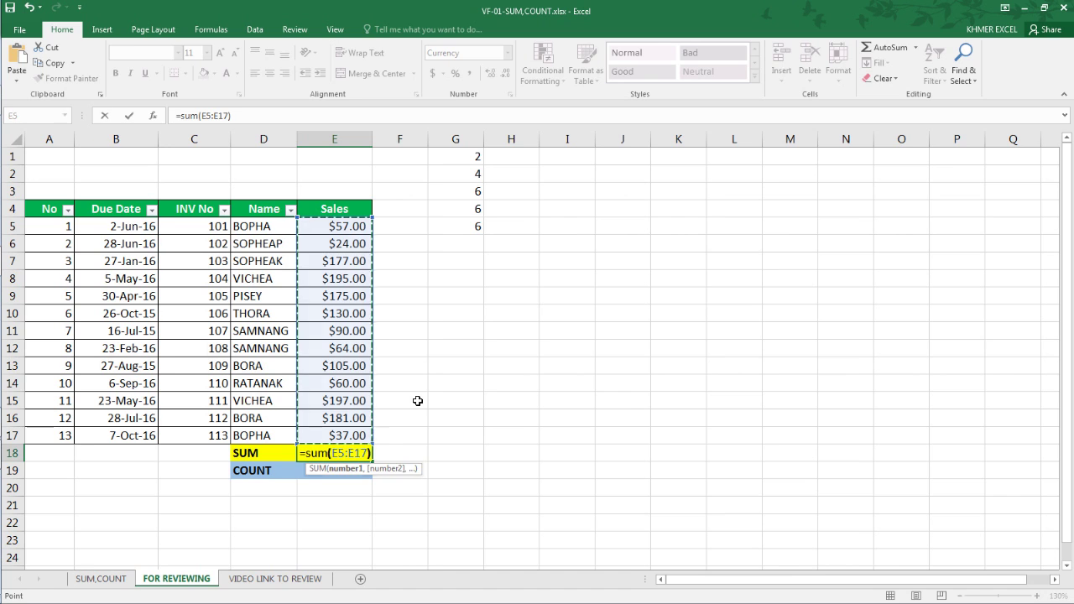
key(Return)
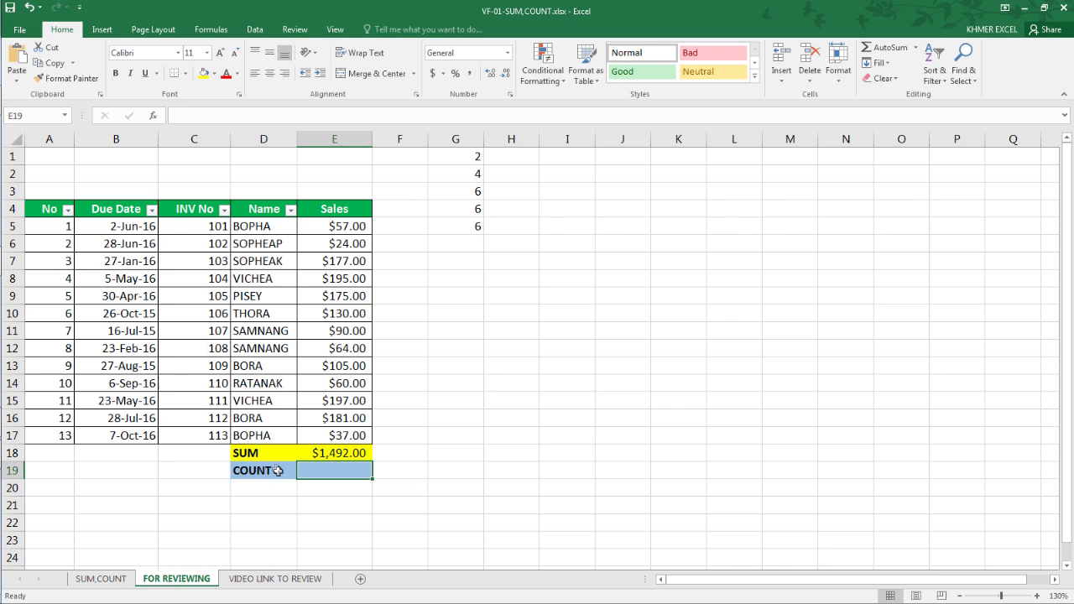
click(276, 476)
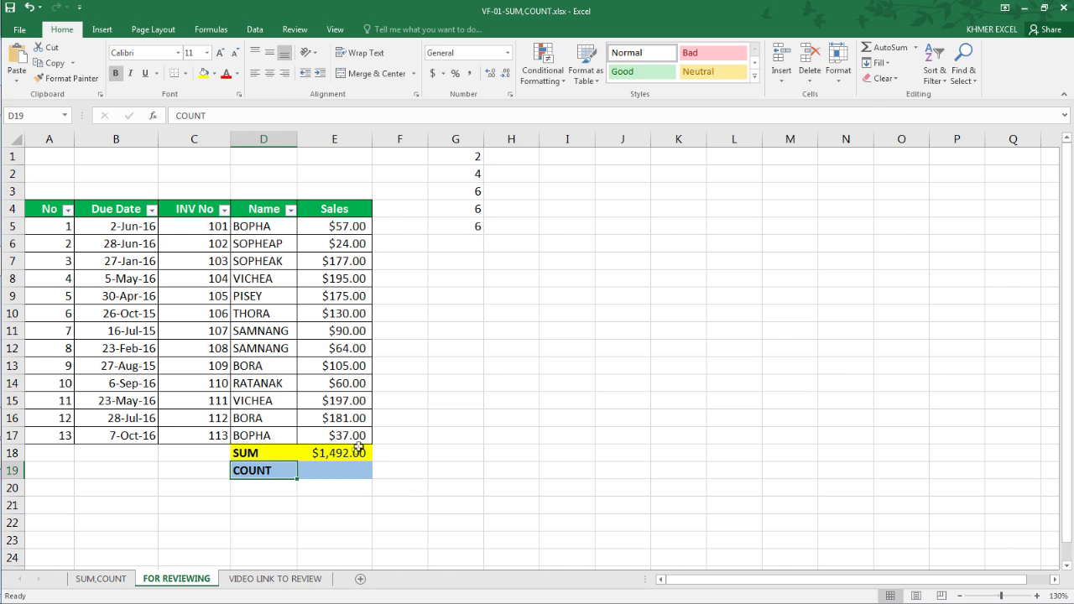
Review the sales amounts, the E18 SUM formula and the invoice 102–103 rows.
drag(358, 228, 344, 436)
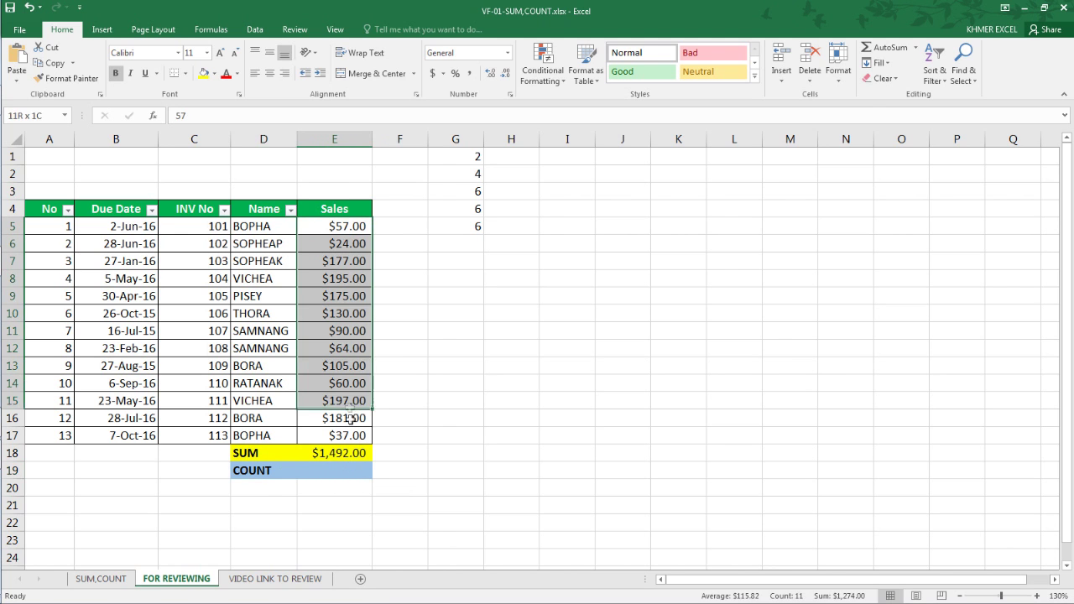
click(326, 454)
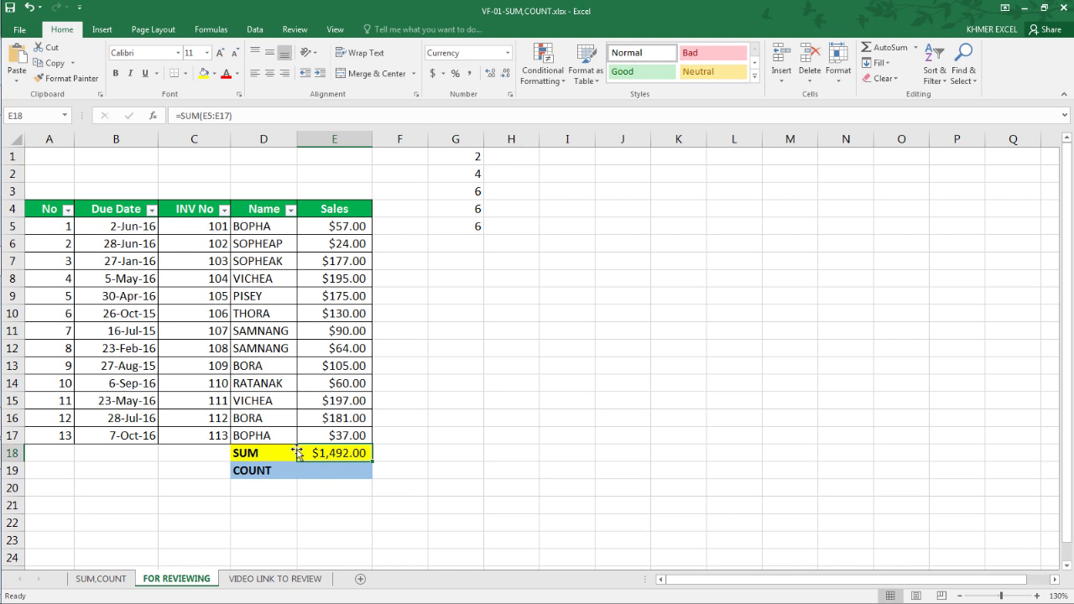
drag(215, 226, 336, 227)
drag(222, 245, 333, 243)
drag(220, 261, 332, 260)
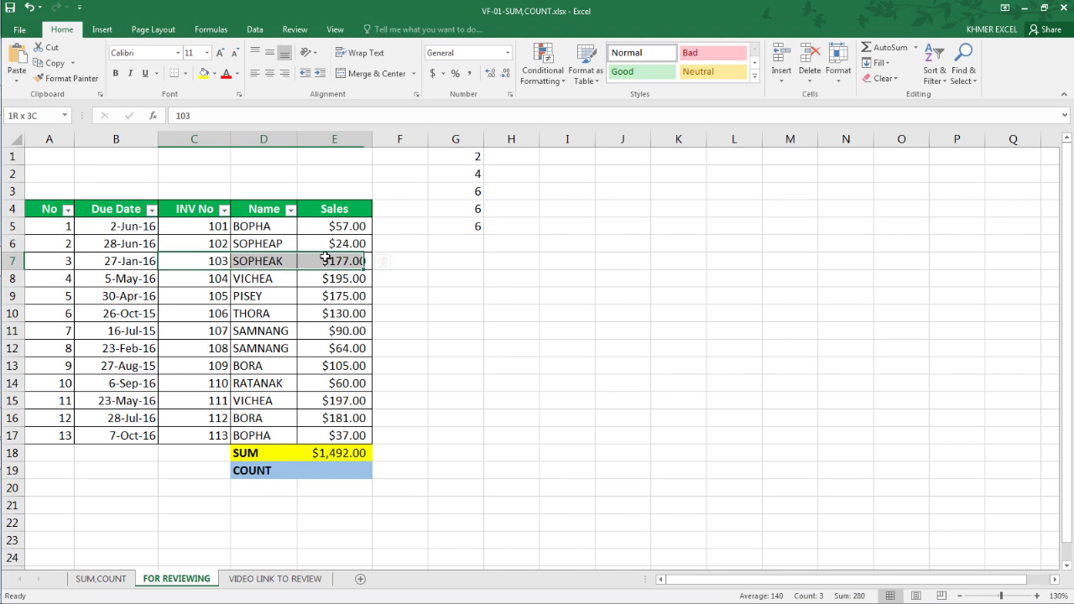
click(267, 473)
Enter =COUNT(E5:E17) in E19 beside COUNT, showing 13 entries.
click(325, 471)
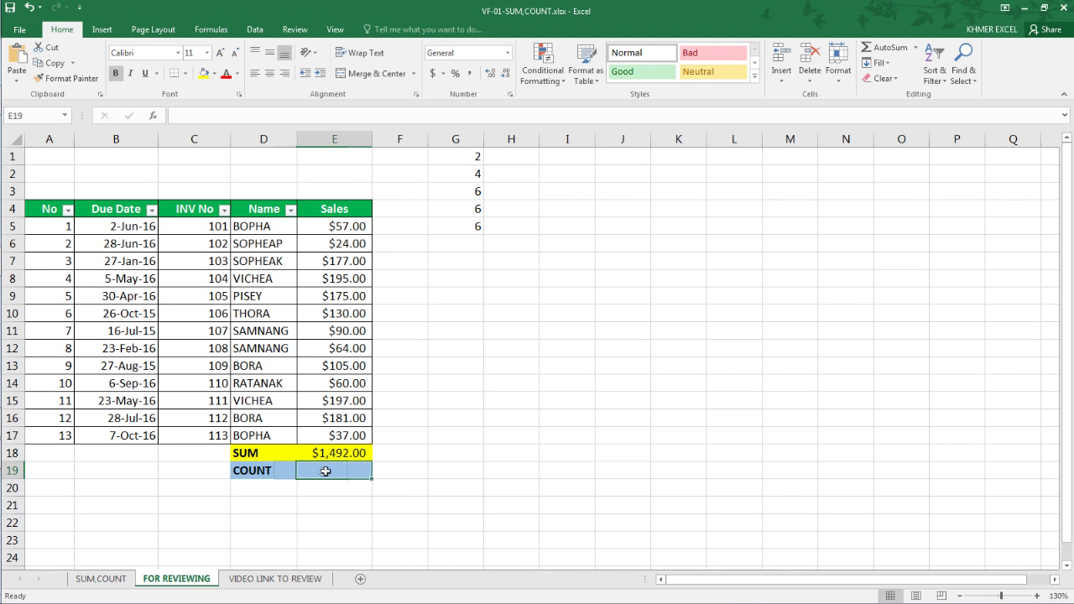
text(=c)
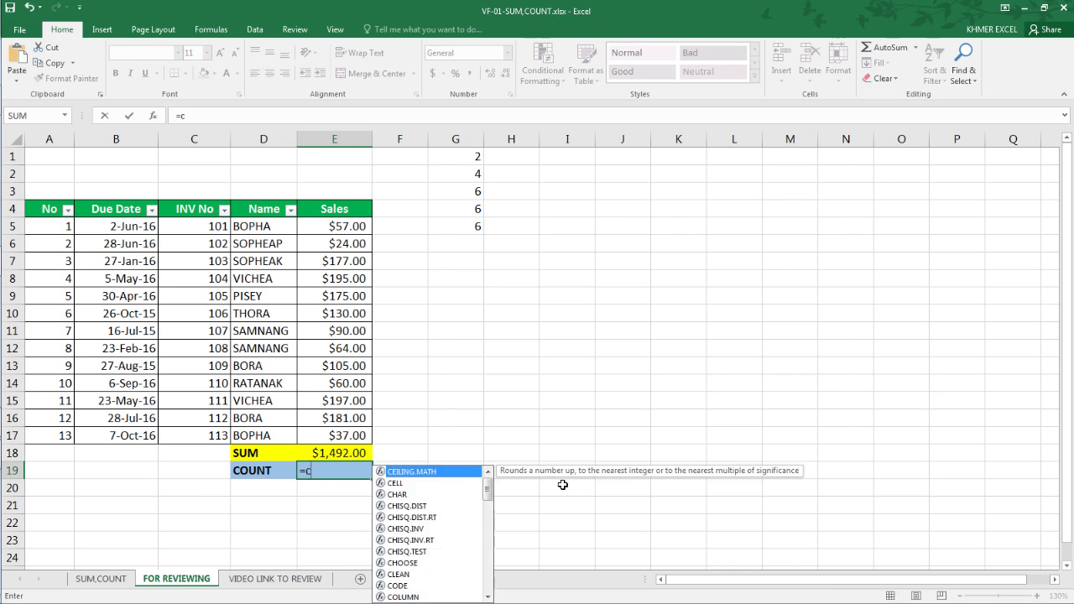
text(ount)
text(()
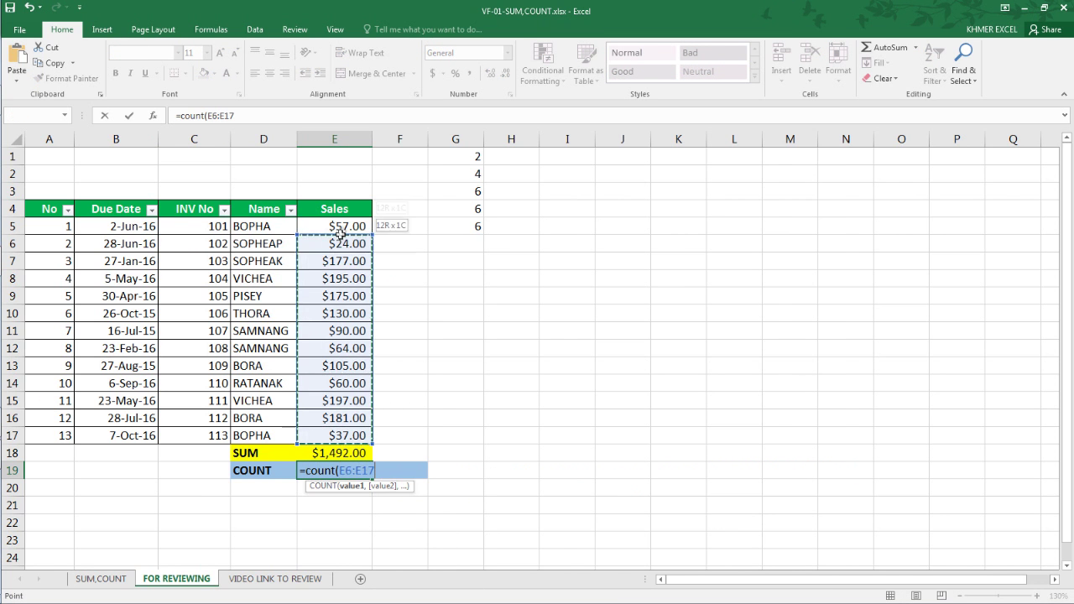
drag(345, 438, 346, 228)
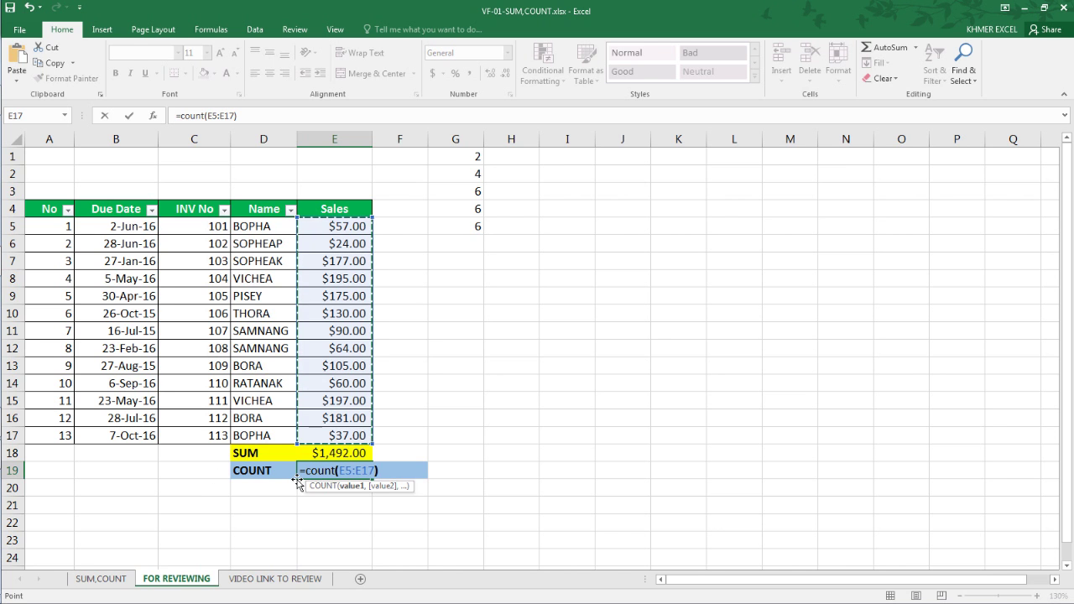
text())
key(Return)
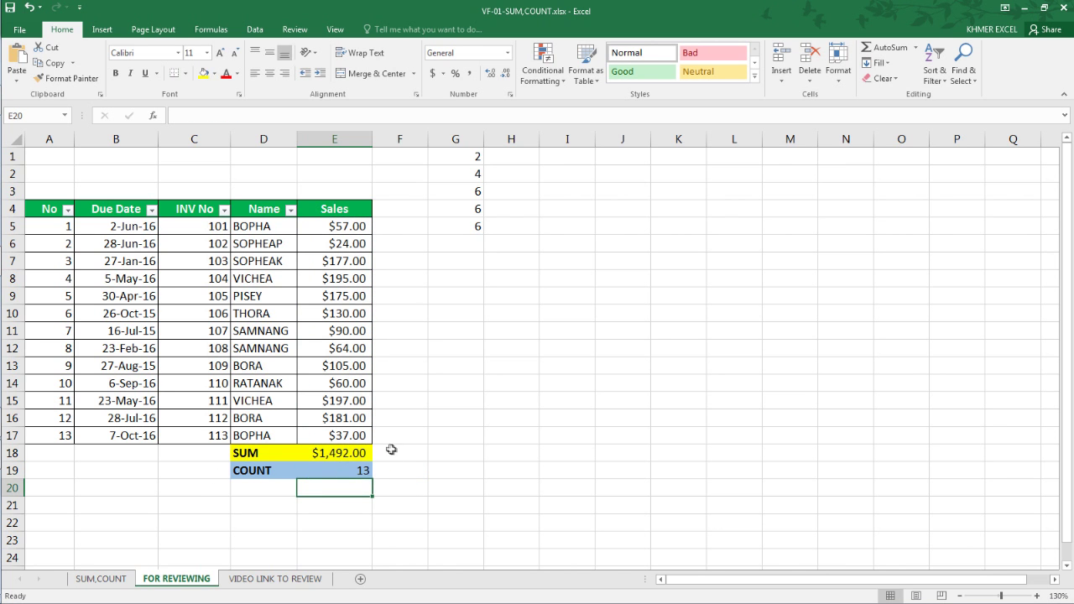
click(387, 453)
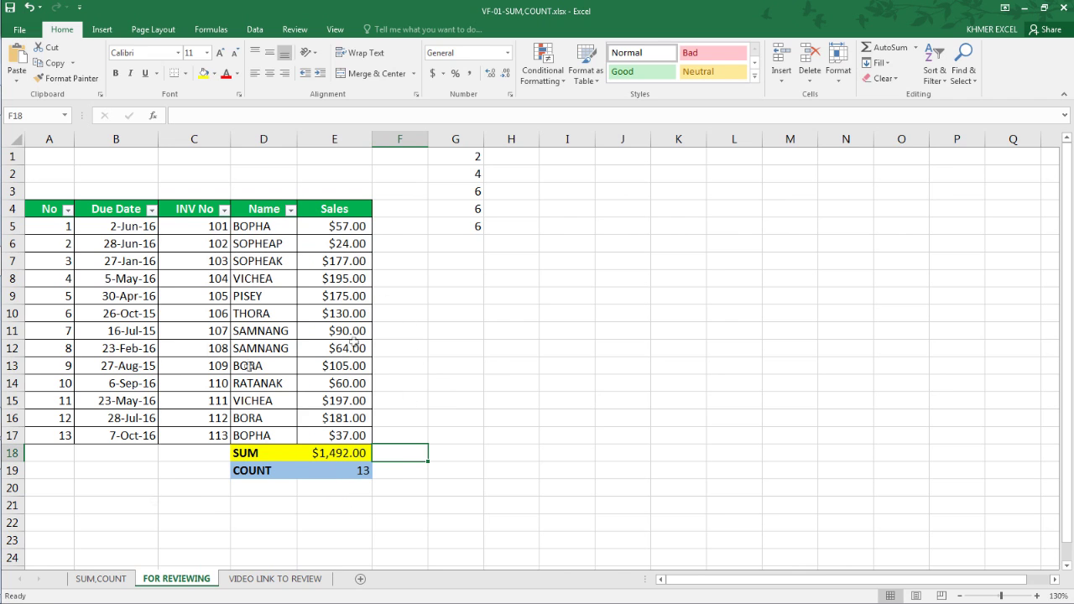
Delete the loose numbers in G1:G5.
click(256, 457)
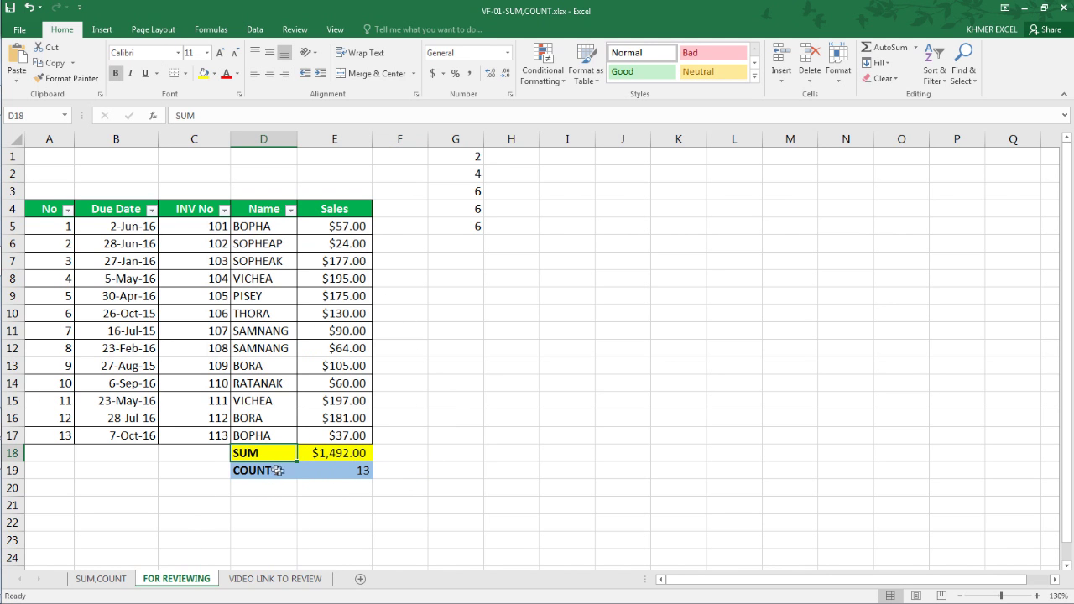
click(467, 312)
drag(463, 158, 473, 236)
key(Delete)
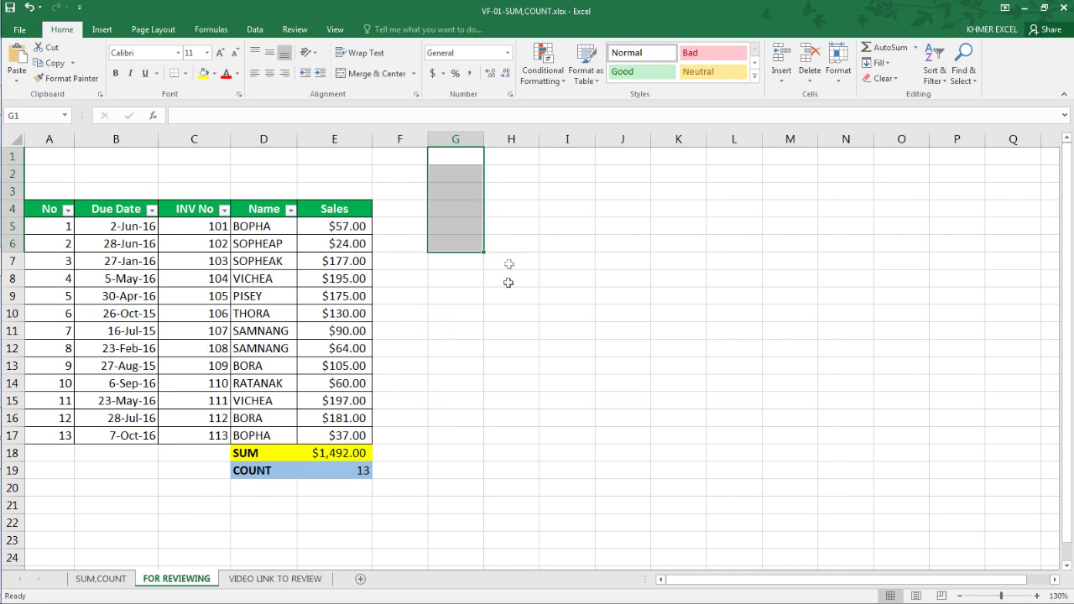
Add temporary SUMif and SUMifs labels in G10:G11, then delete them.
click(451, 308)
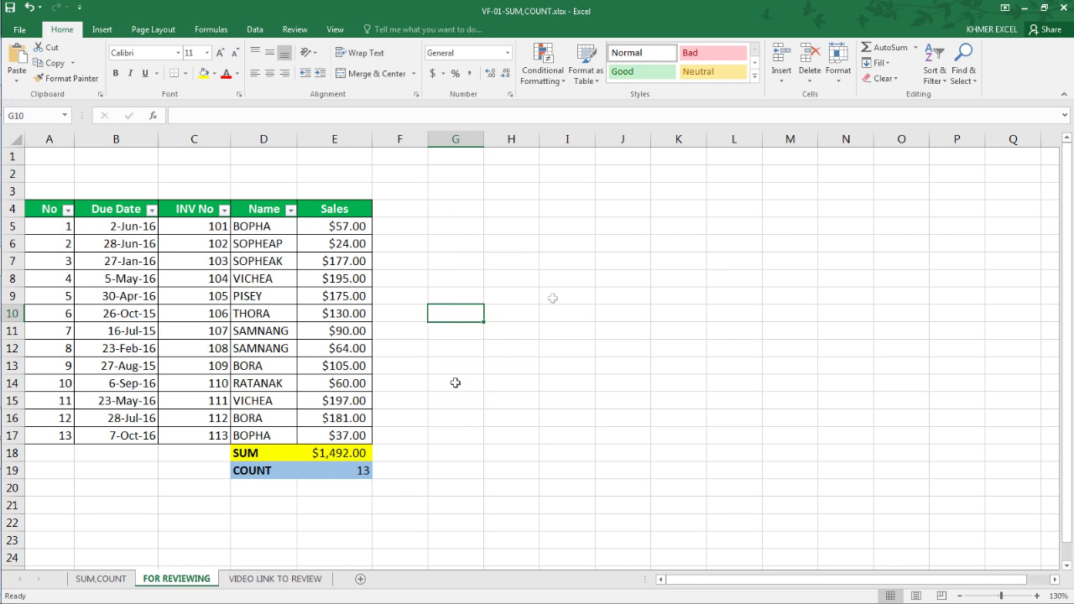
text(SUMif)
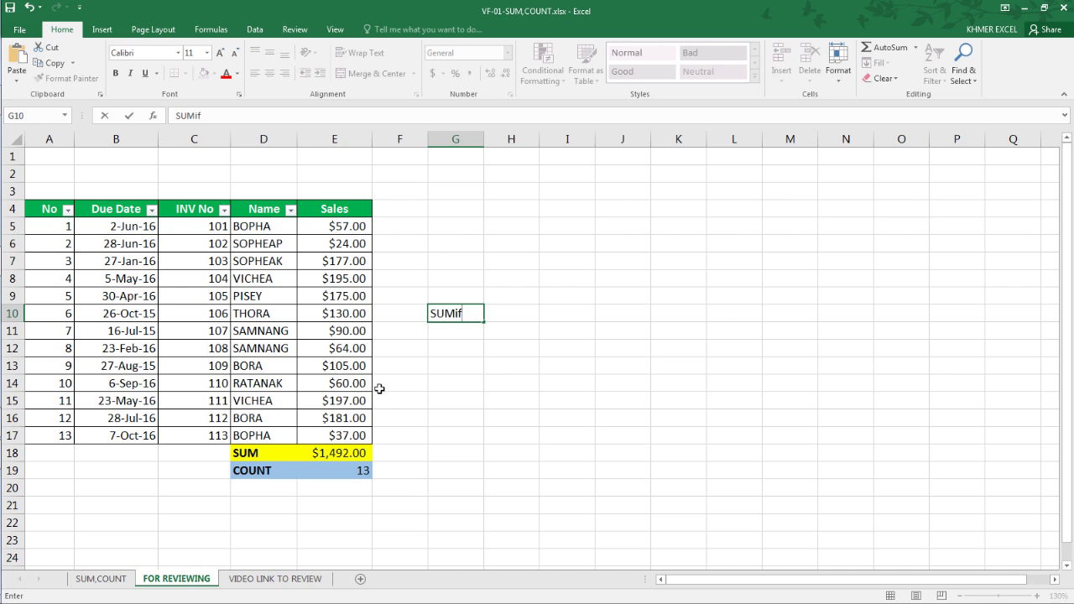
key(Return)
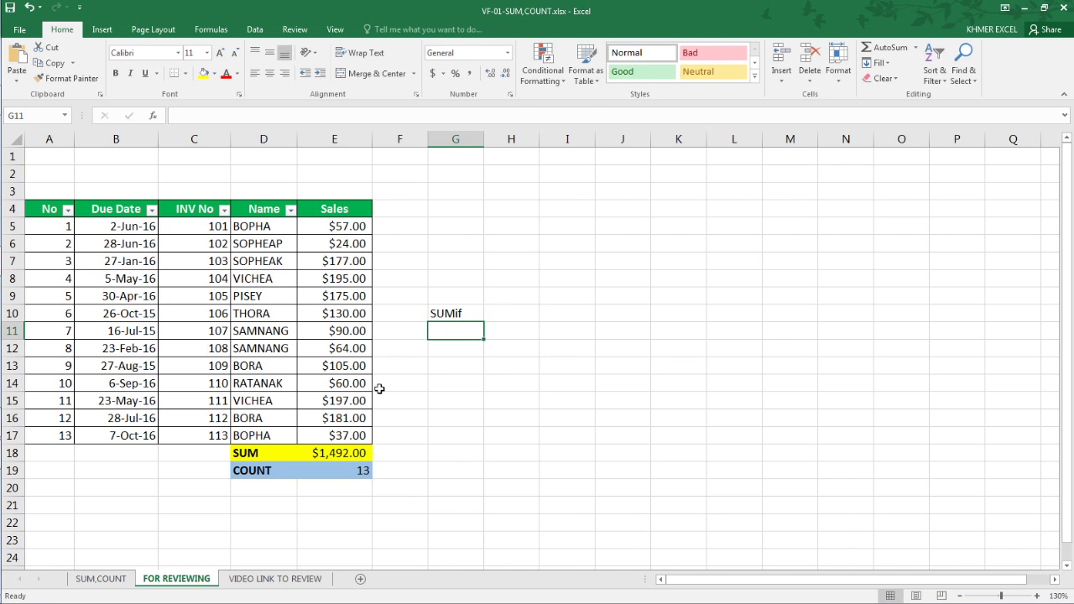
text(SUMifs)
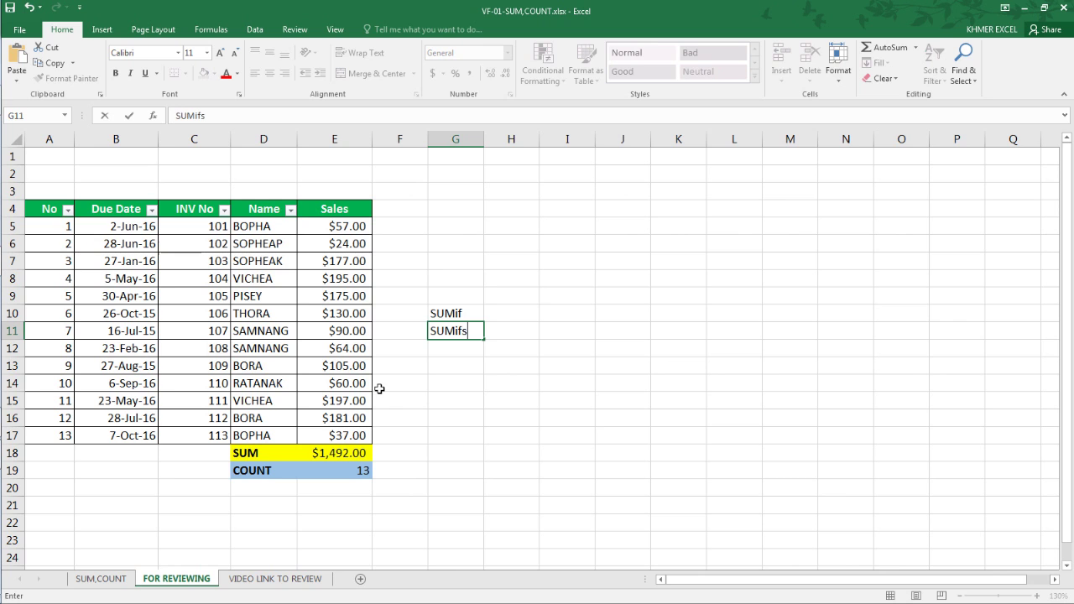
key(Return)
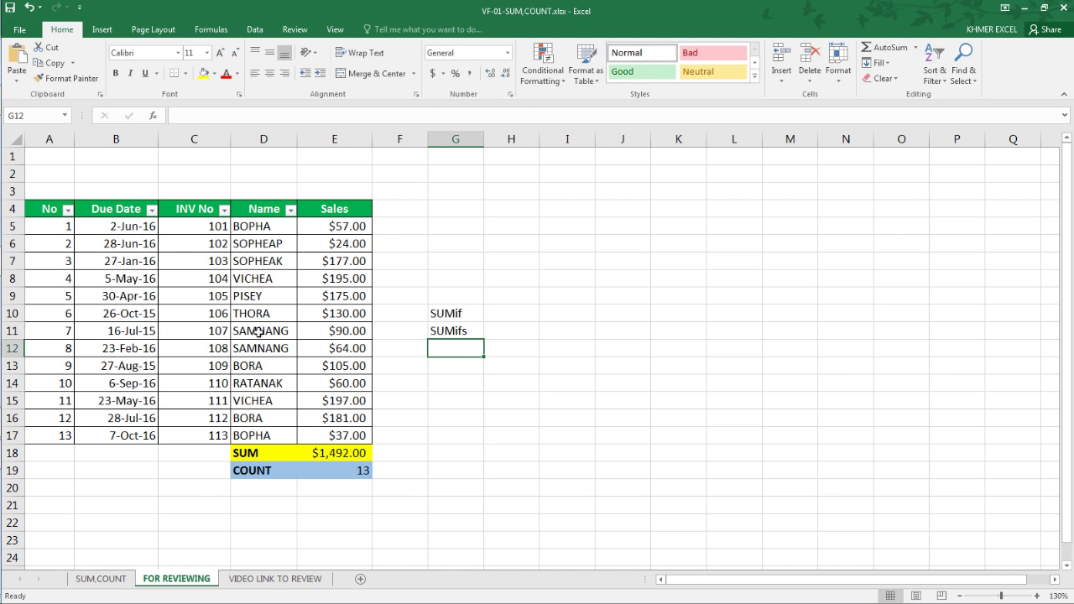
drag(441, 312, 459, 339)
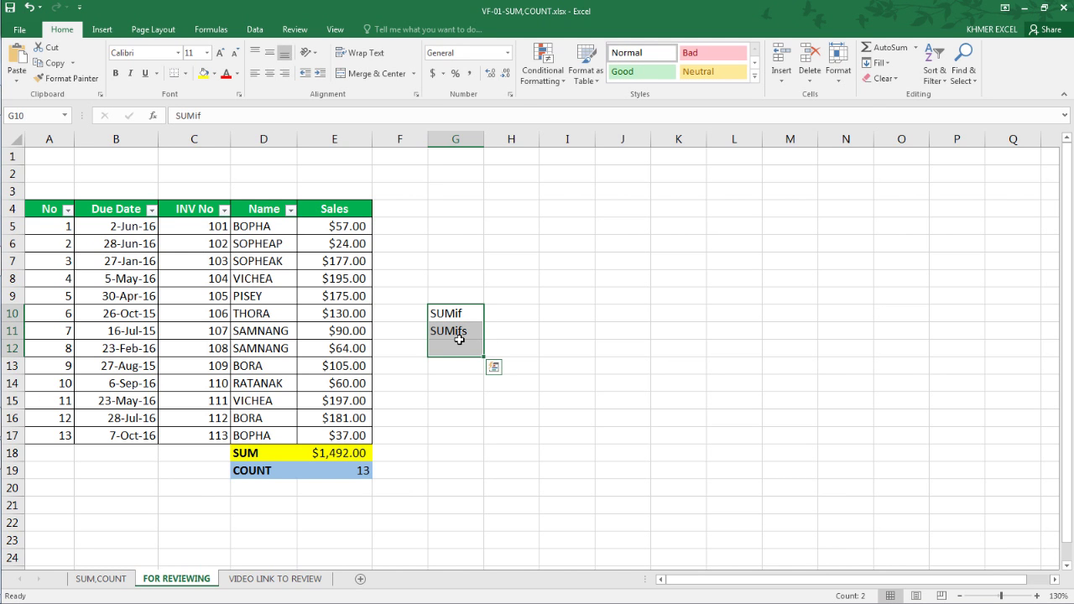
key(Delete)
click(627, 272)
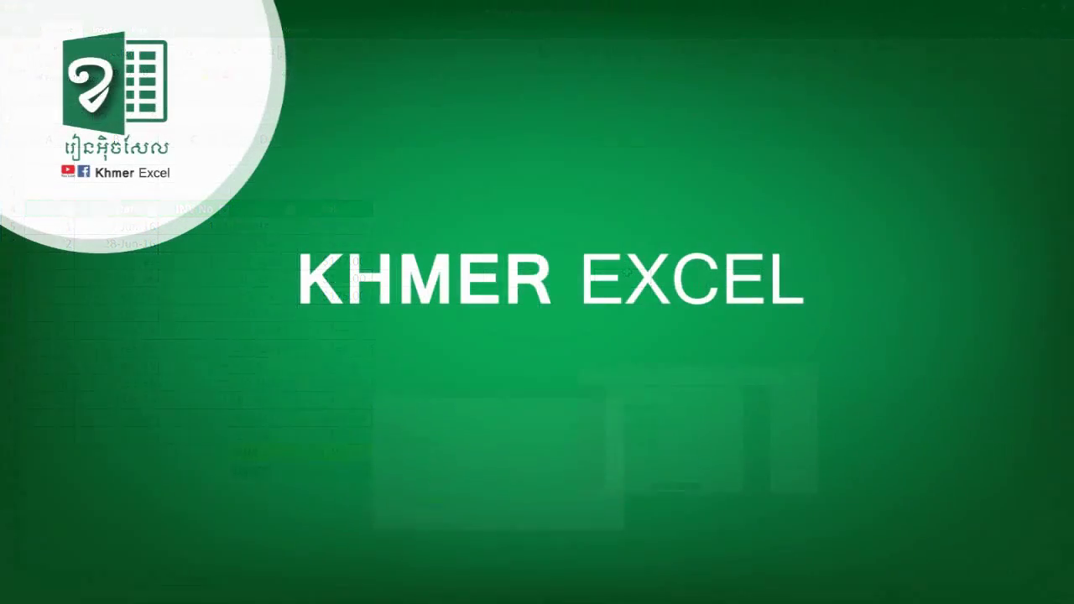